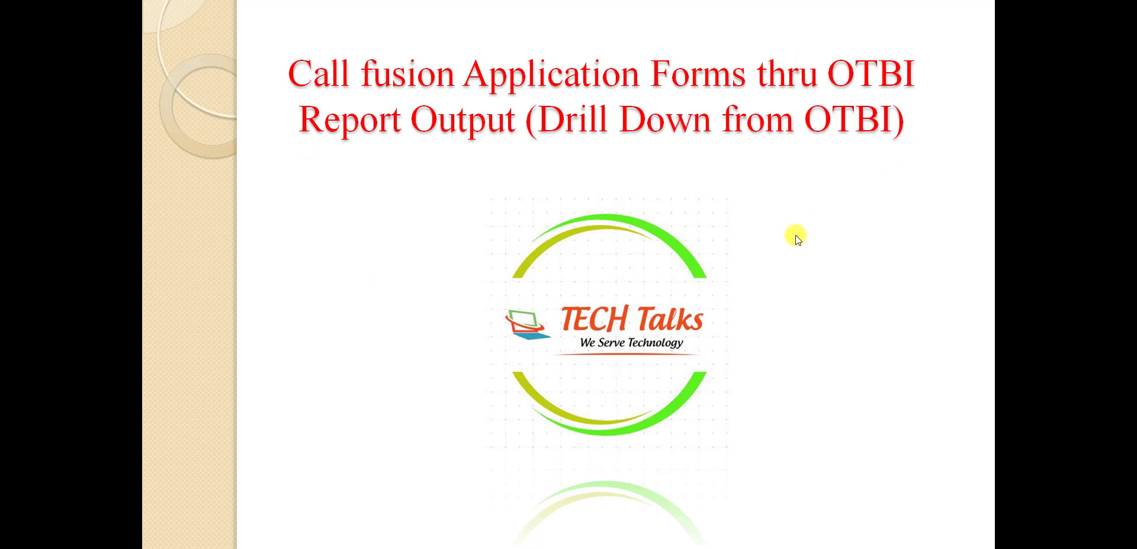
Switch from the slideshow to the SupplierDrill_down analysis results in OTBI
key("alt+Tab")
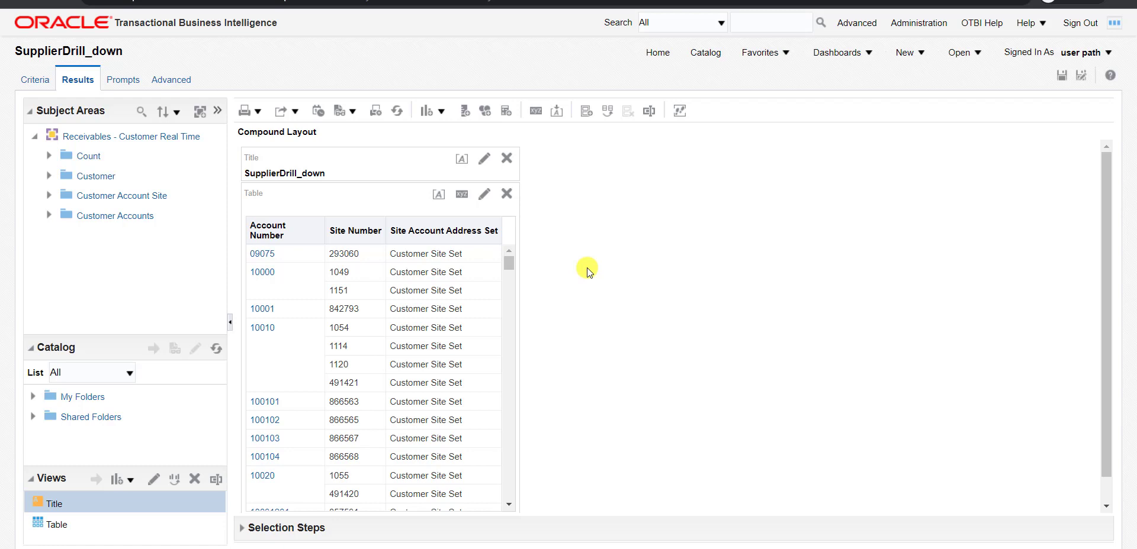
Run action 'b' from the 09075 Account Number link in the results
mouse_move(268, 234)
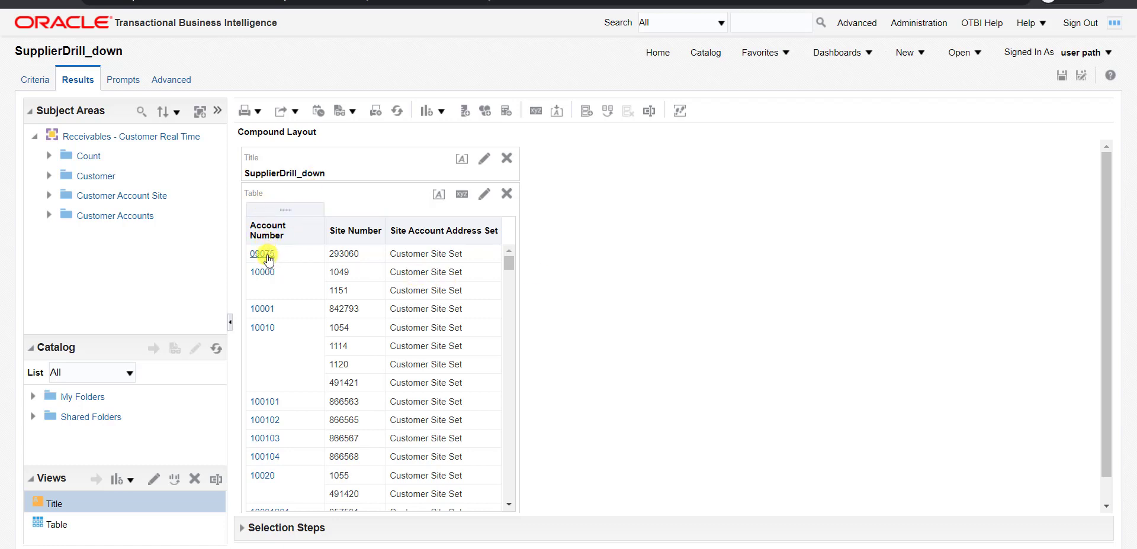
left_click(264, 256)
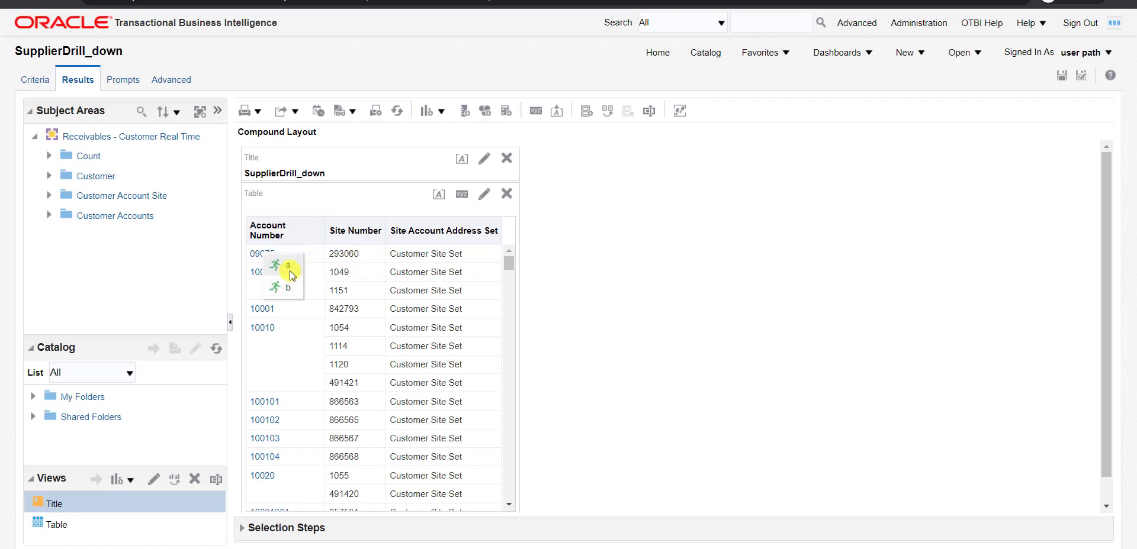
left_click(289, 289)
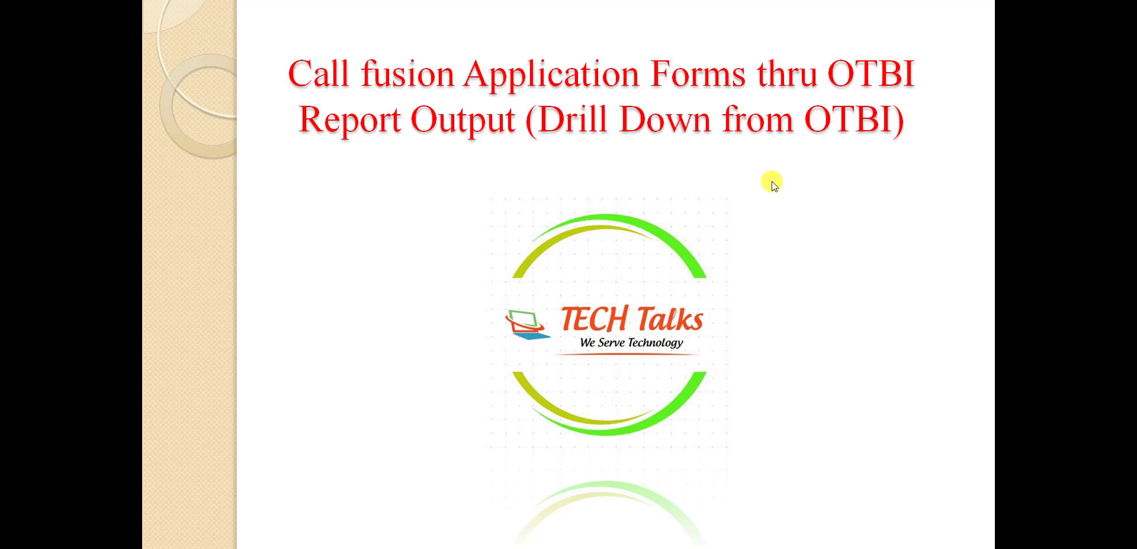
Return from the title slide to the OTBI Catalog at My Folders
key("alt+Tab")
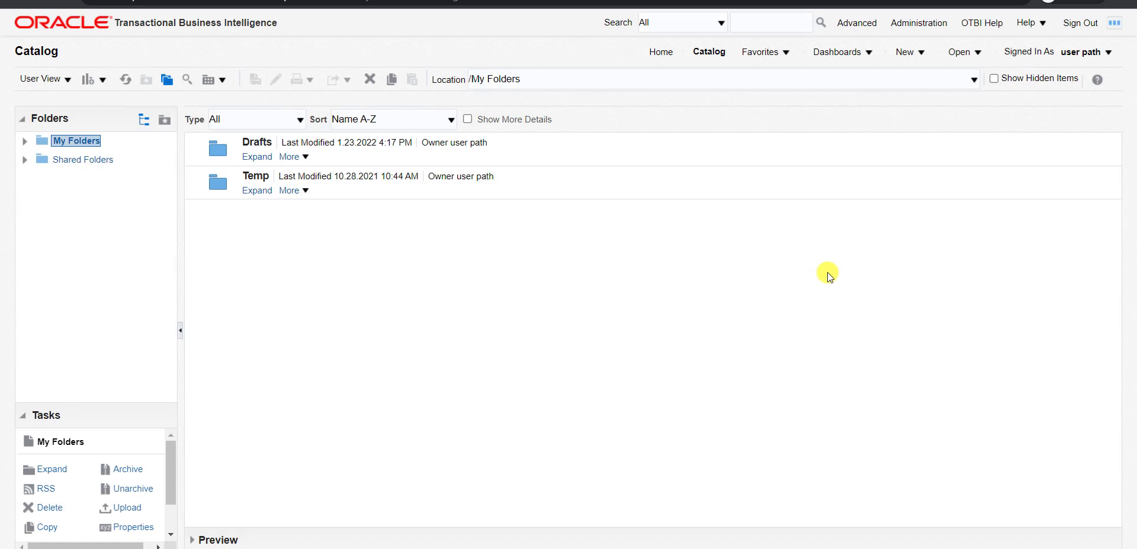
Create a new analysis on the Receivables - Customer Real Time subject area
left_click(914, 52)
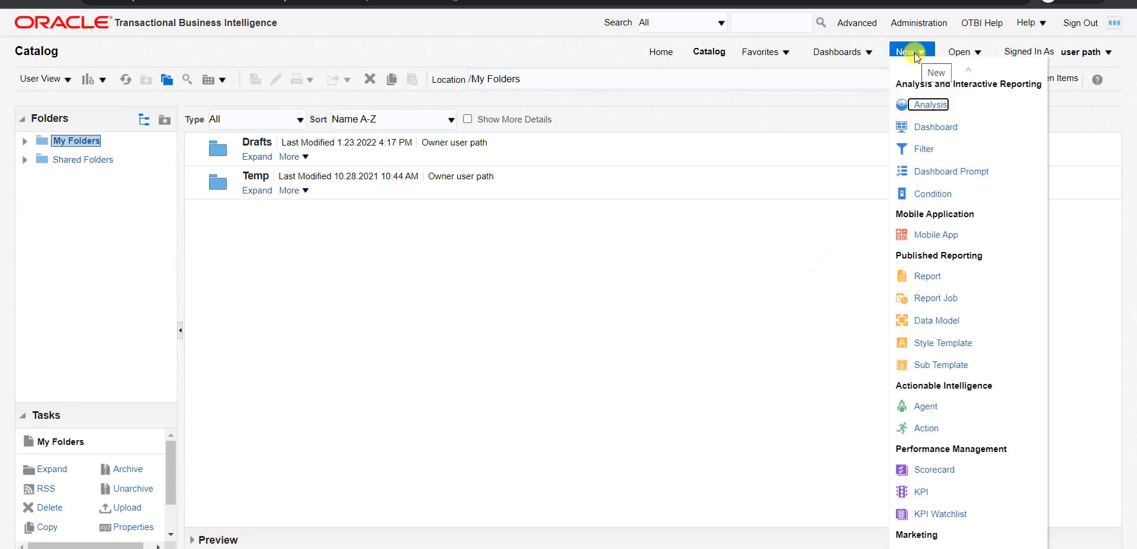
left_click(763, 289)
left_click(913, 53)
left_click(918, 105)
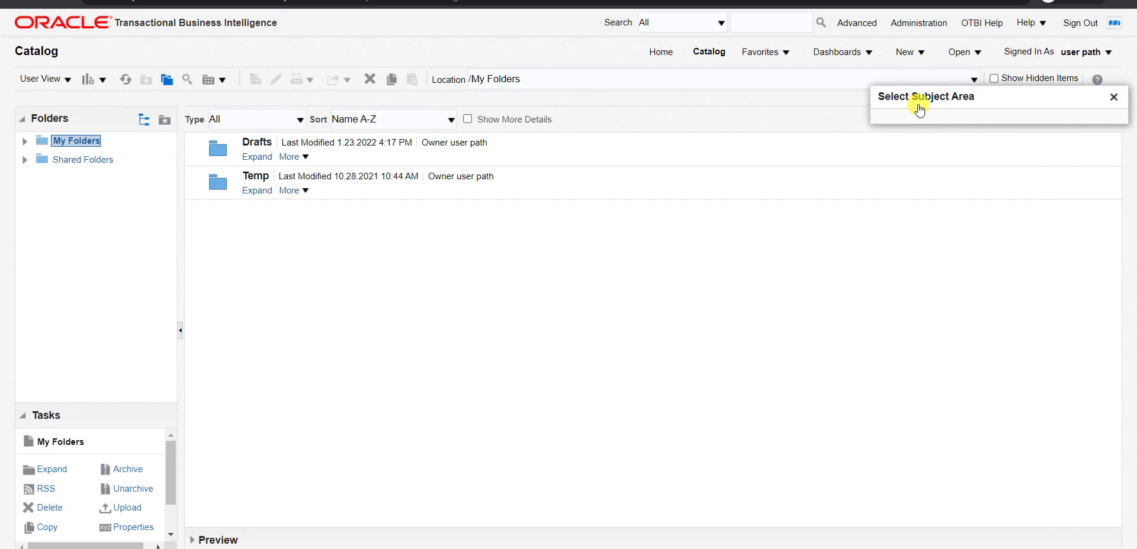
scroll(1117, 177, "down", 15)
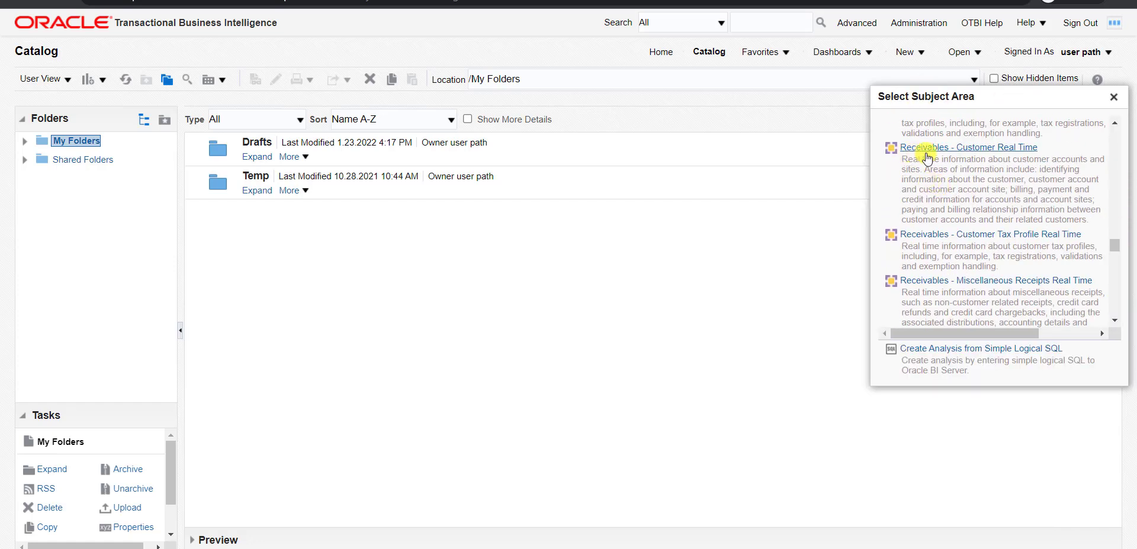
left_click(976, 148)
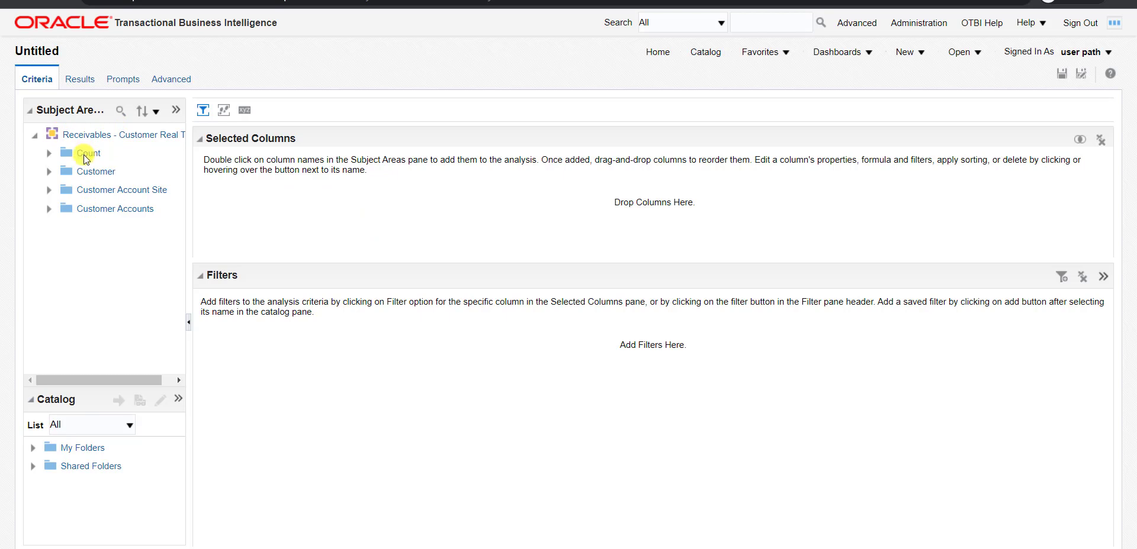
Add Account Number from Customer Accounts > Customer Account Details to the selected columns
left_click(83, 208)
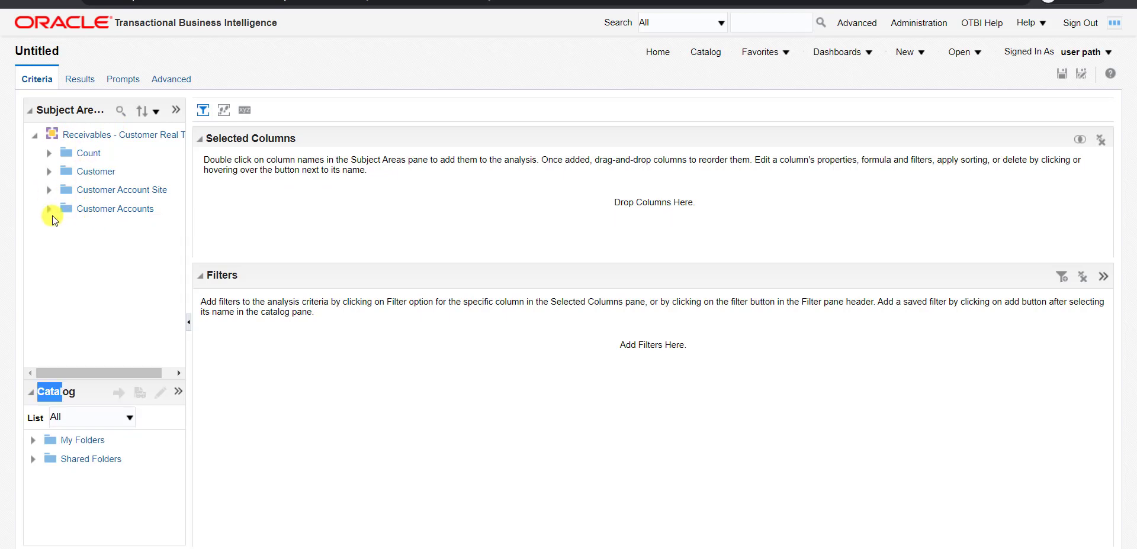
left_click(48, 209)
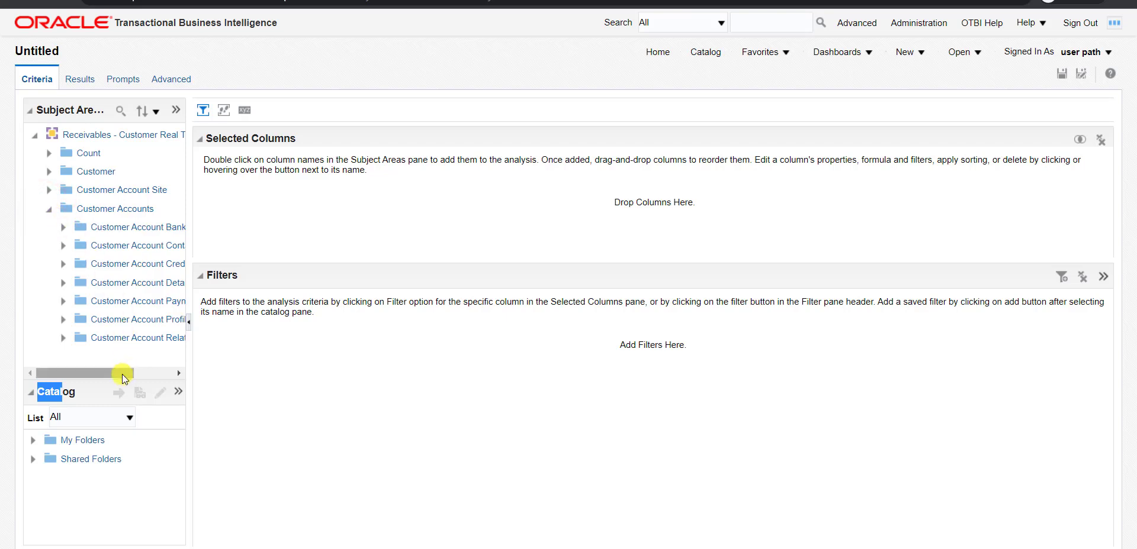
left_click_drag(116, 374, 118, 365)
left_click(41, 283)
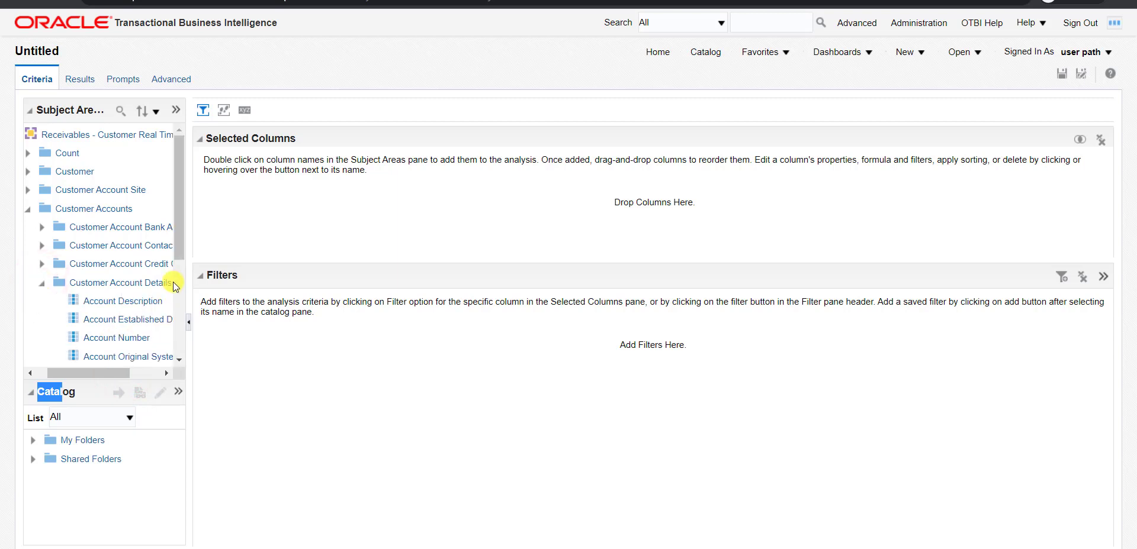
left_click_drag(179, 230, 178, 261)
double_click(121, 293)
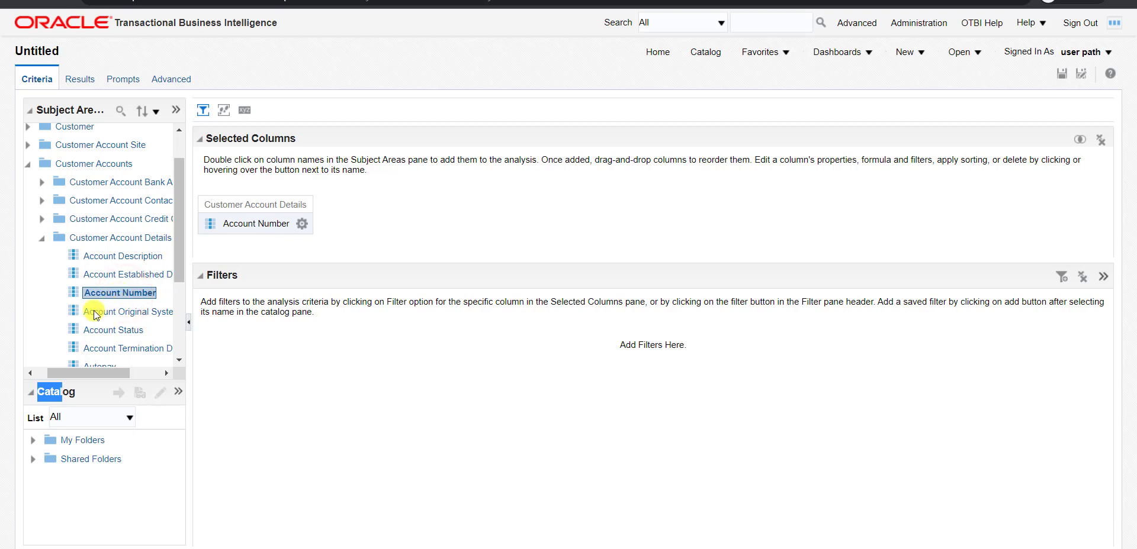
Expand Customer Account Site > Details > Site Address and widen the subject areas pane
scroll(89, 303, "up", 2)
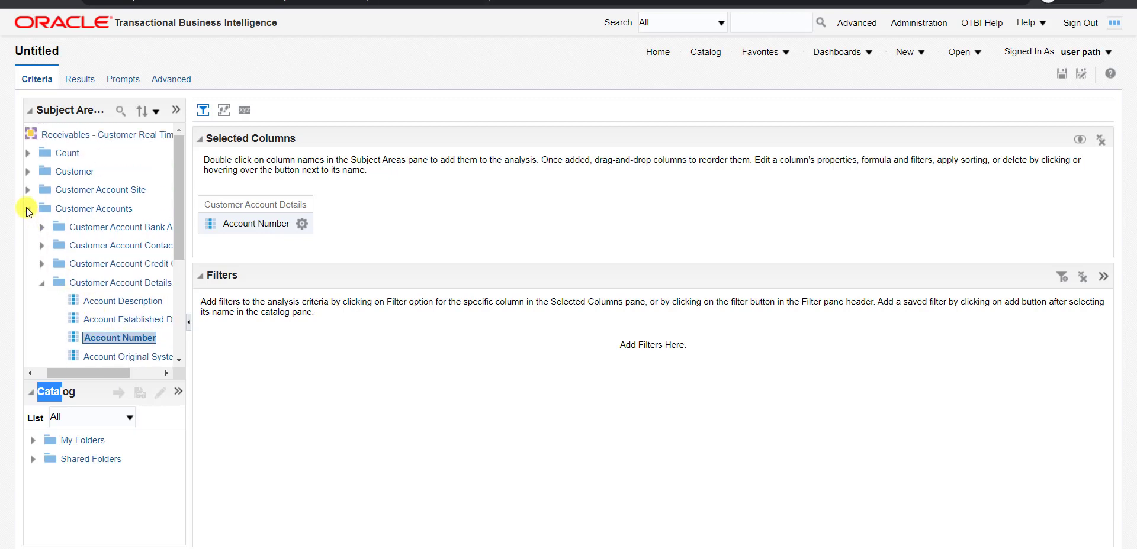
left_click(26, 208)
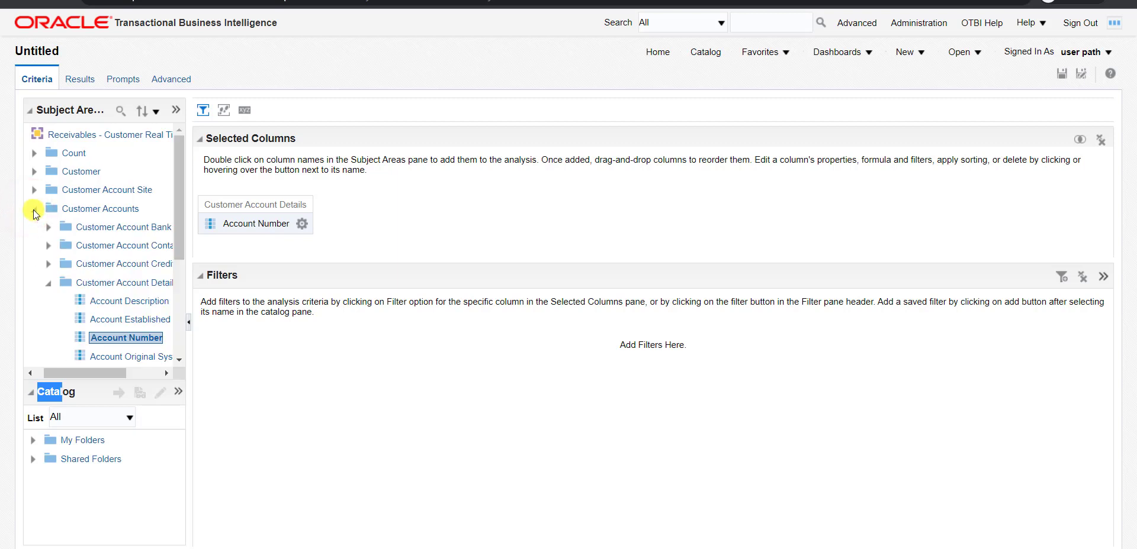
left_click(33, 190)
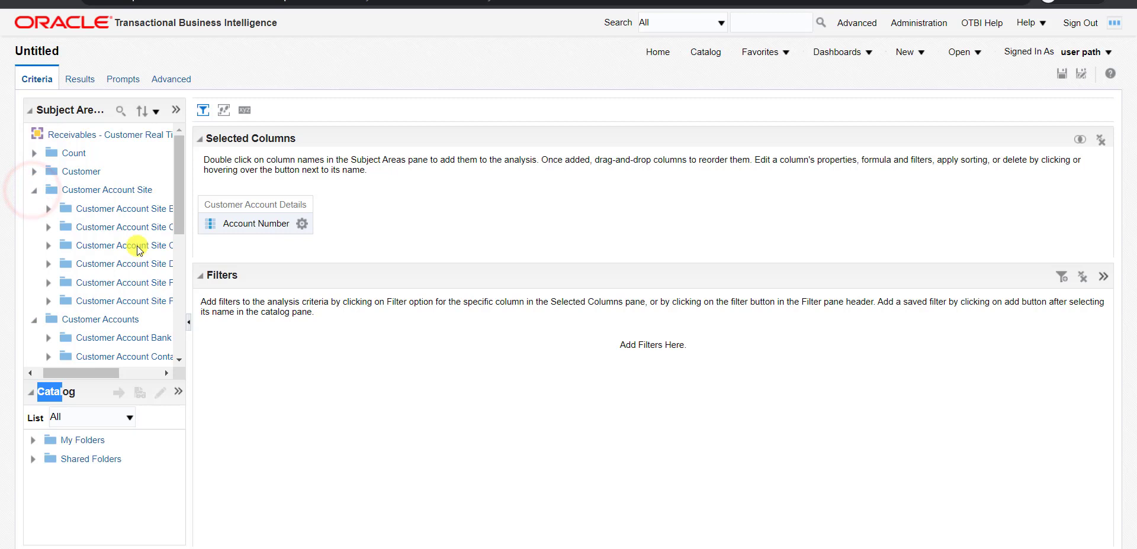
mouse_move(95, 374)
left_mouse_down()
mouse_move(116, 373)
mouse_move(97, 376)
left_mouse_up()
left_click(42, 263)
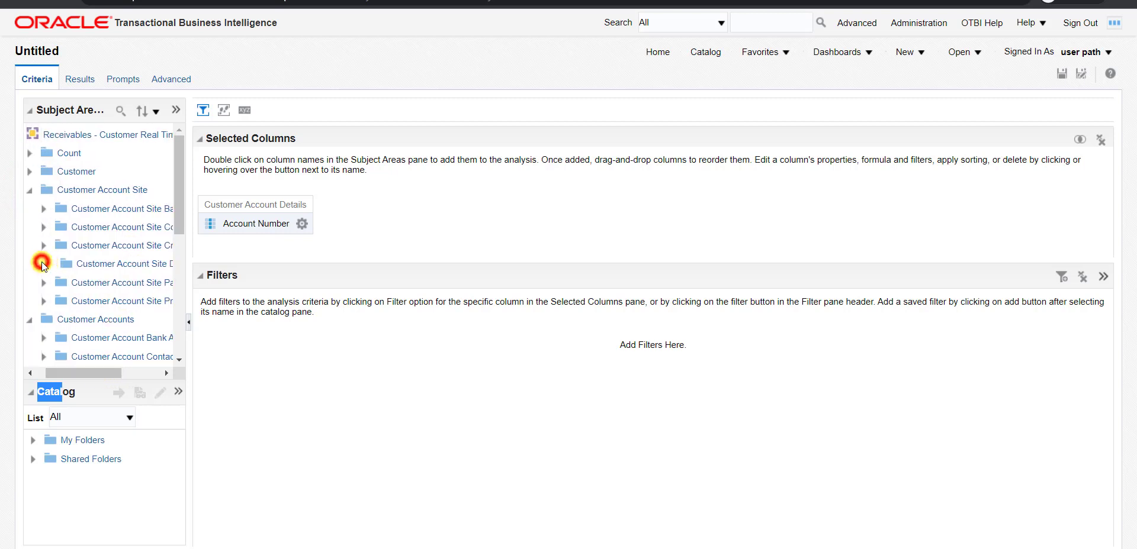
left_click(56, 284)
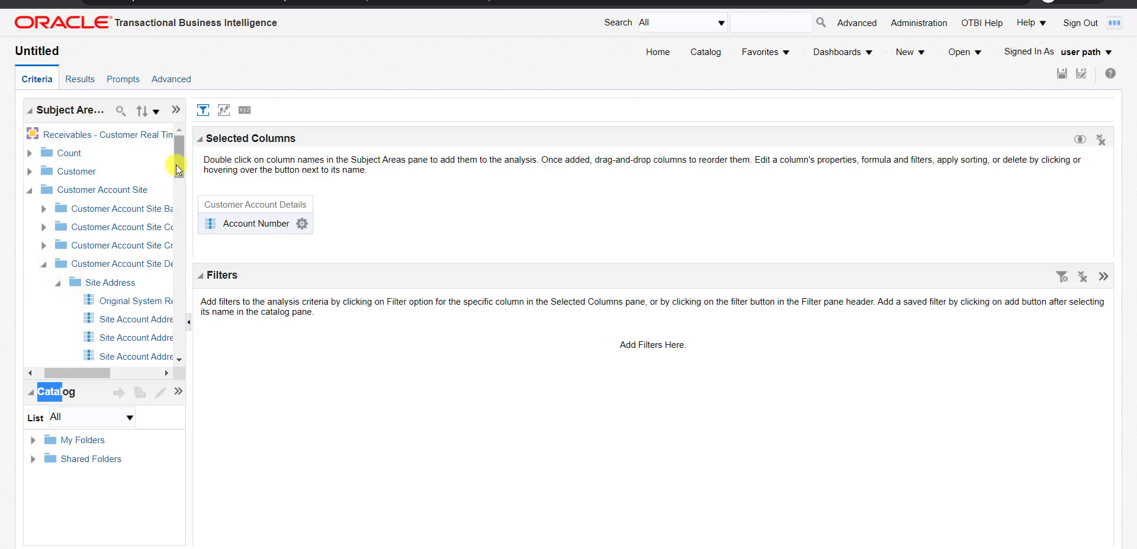
left_click_drag(178, 178, 216, 214)
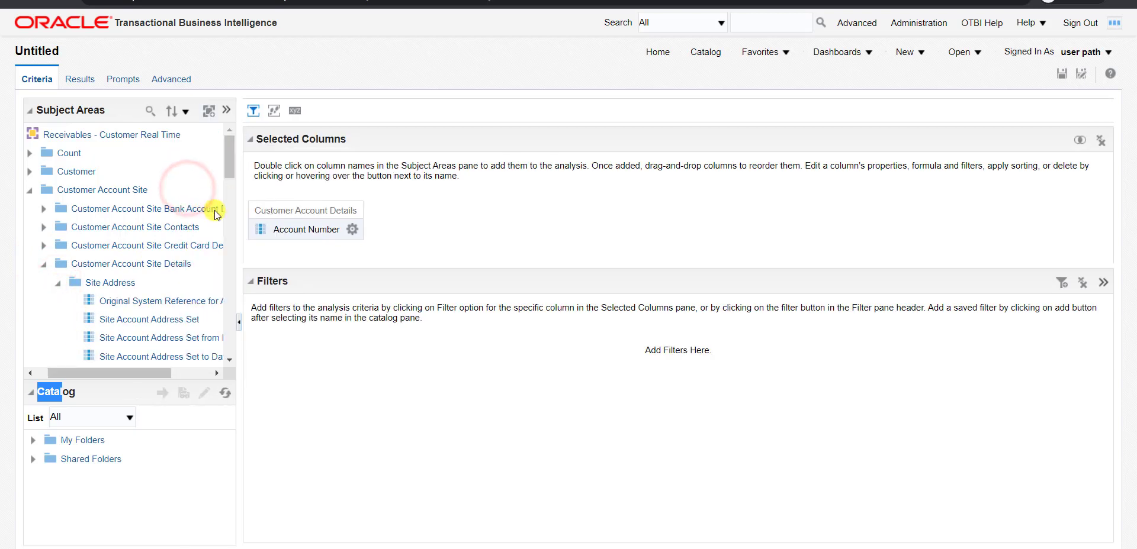
Add Site Account Address Set and Site Number to the selected columns
left_click(143, 373)
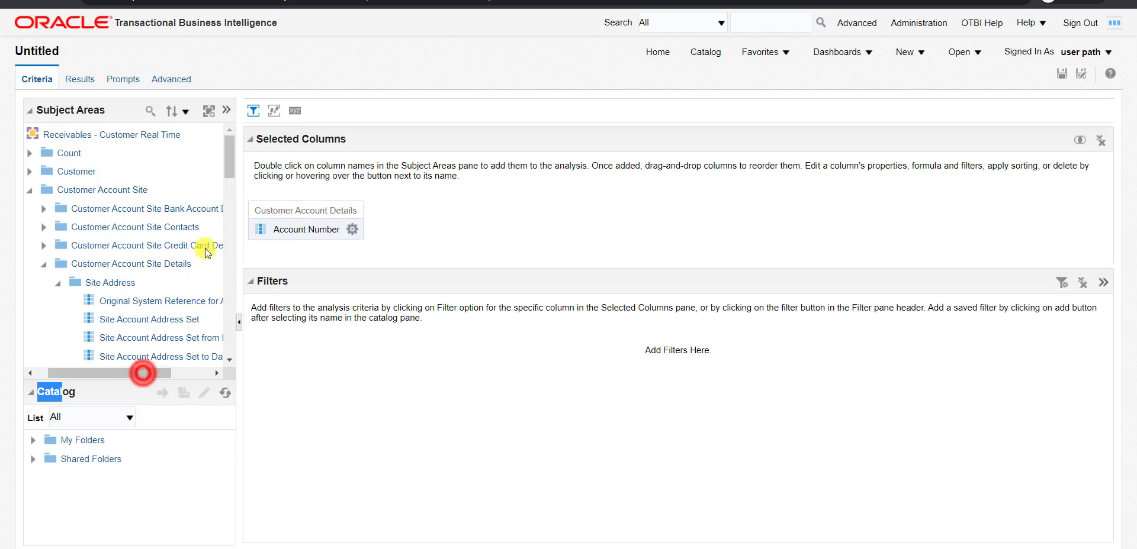
scroll(183, 256, "down", 3)
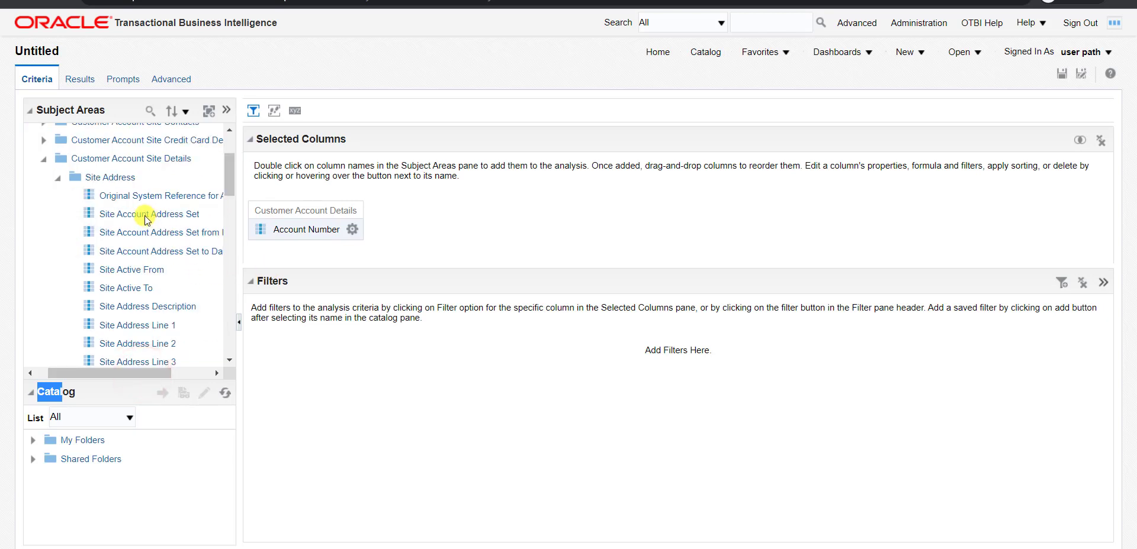
double_click(145, 217)
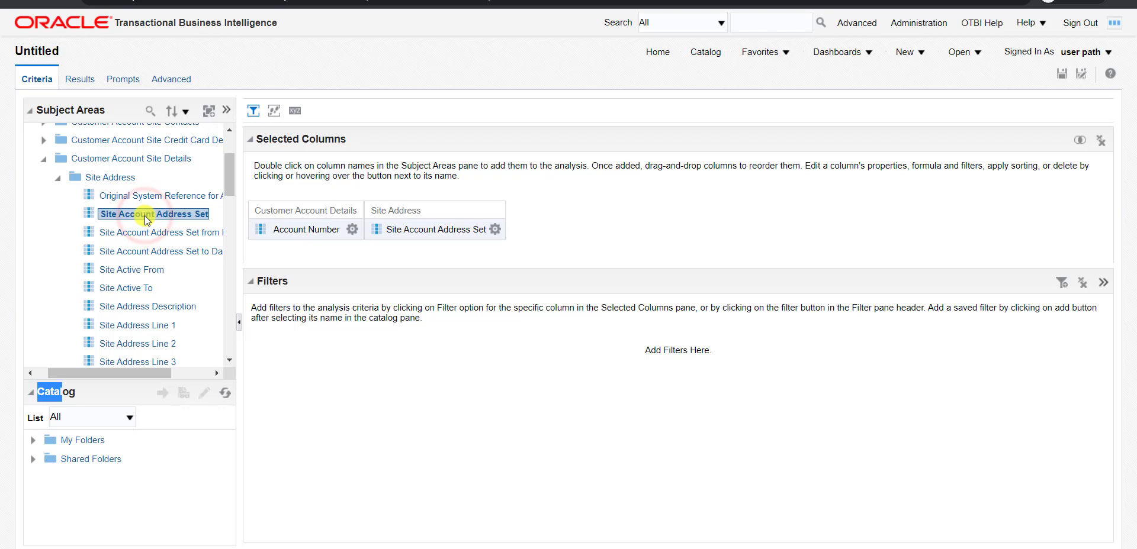
scroll(158, 279, "down", 5)
left_click(136, 326)
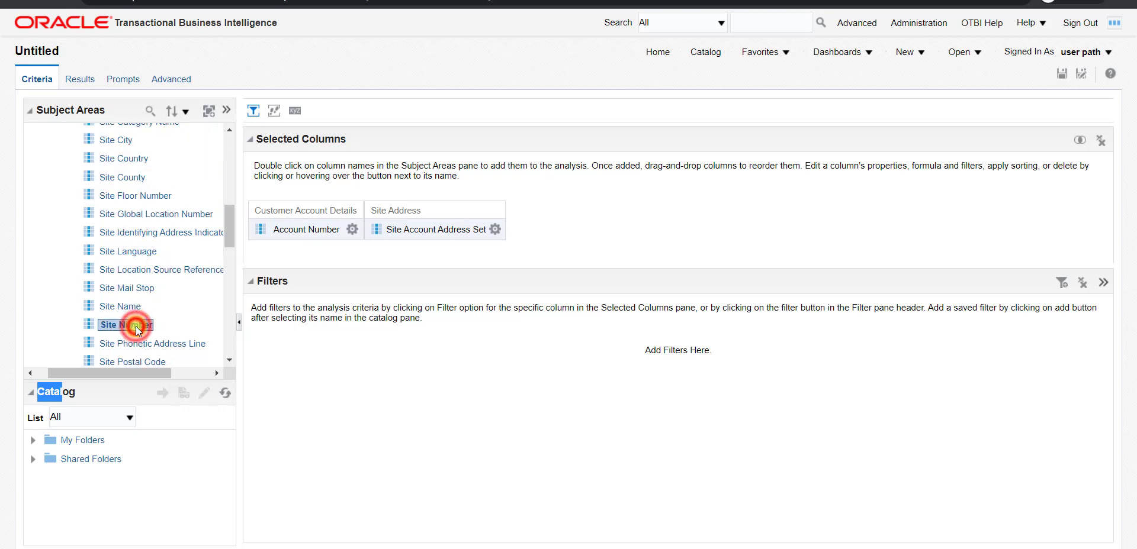
double_click(135, 327)
left_click(352, 229)
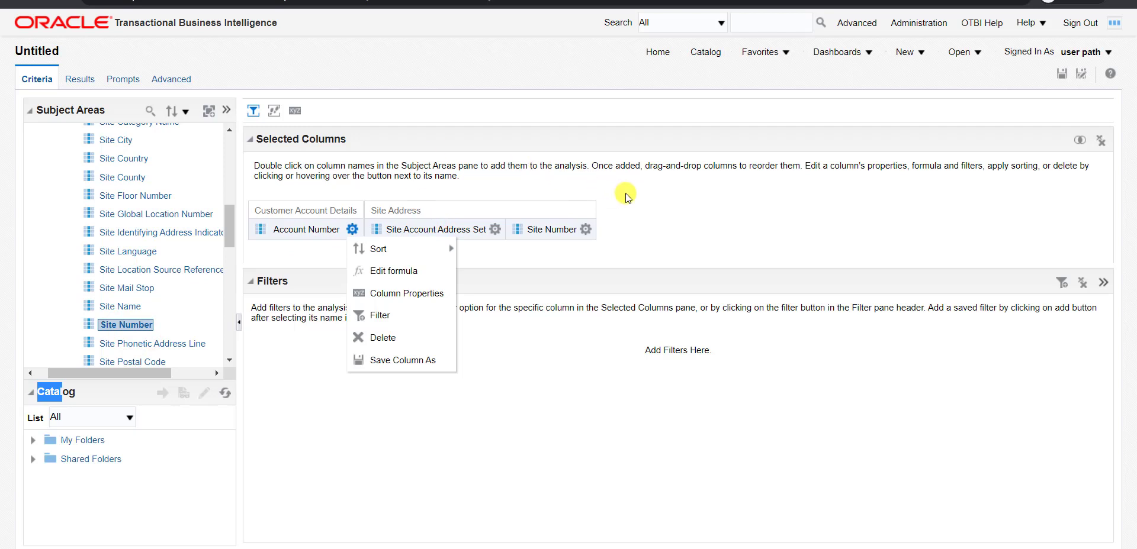
left_click(588, 186)
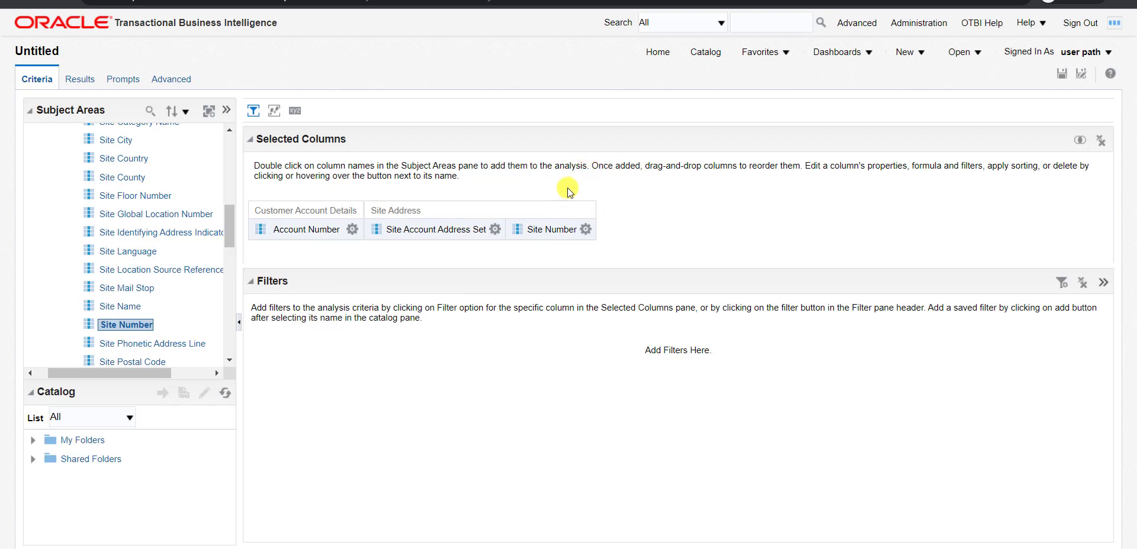
Preview the analysis results and check account 09075 in the table
left_click(76, 81)
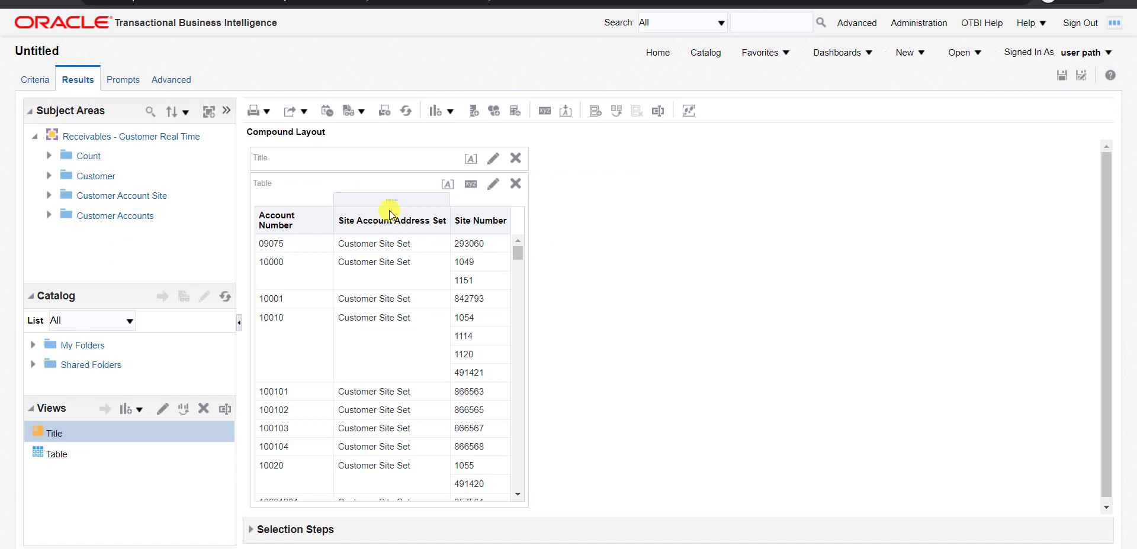
left_click_drag(516, 249, 523, 226)
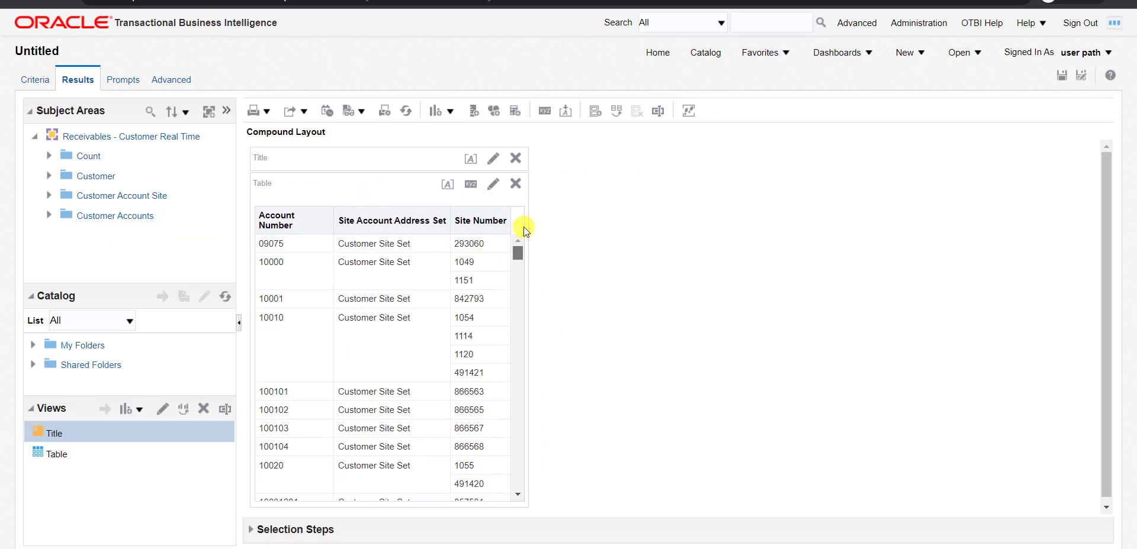
left_click(270, 242)
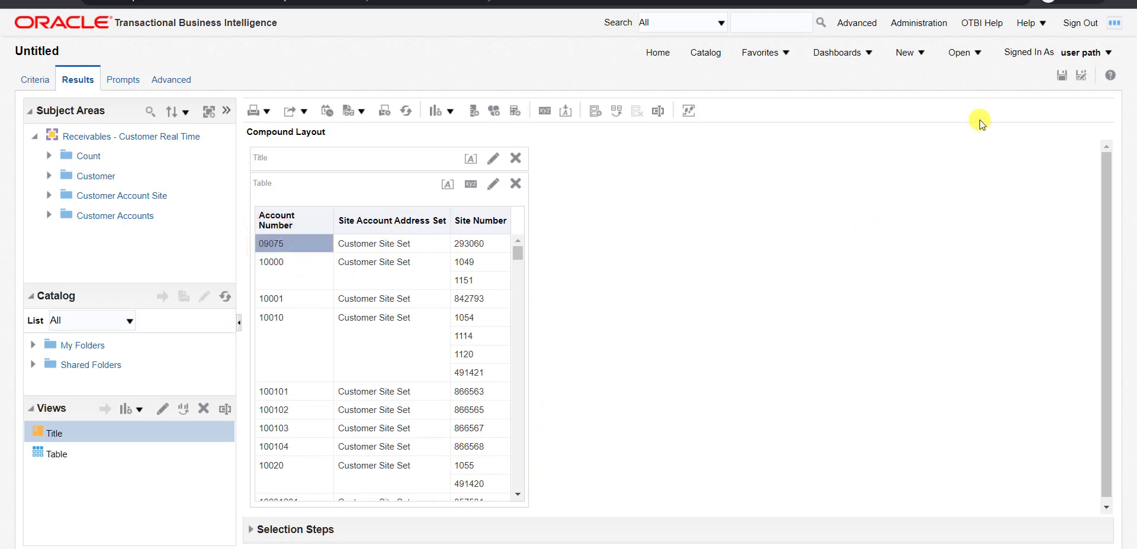
Save as Supplier_Drill_down in Shared Folders/Custom/TEST_DEVLOPMENT, using the name as the description
left_click(1061, 77)
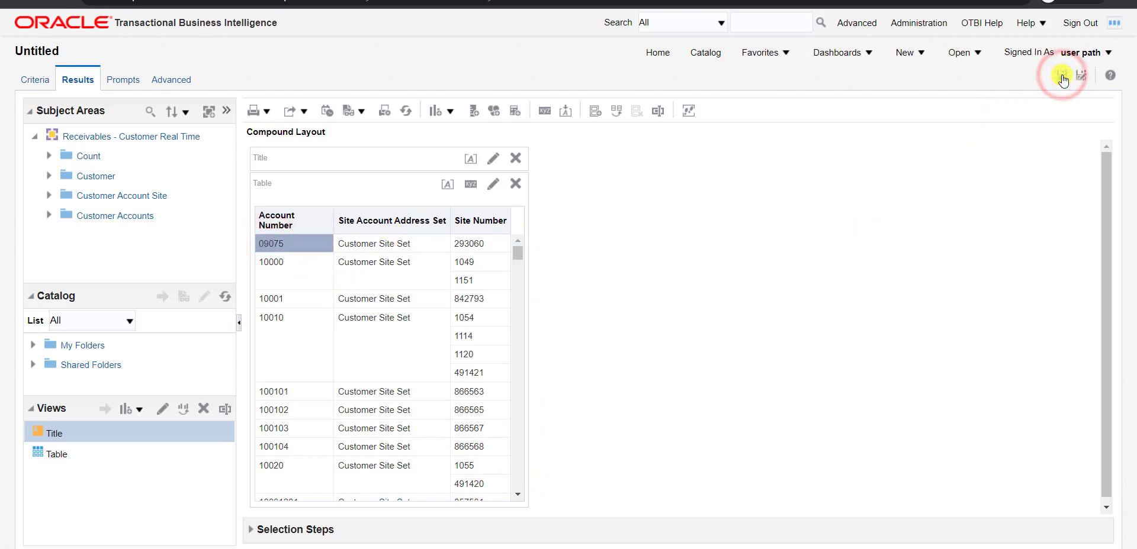
left_click(401, 243)
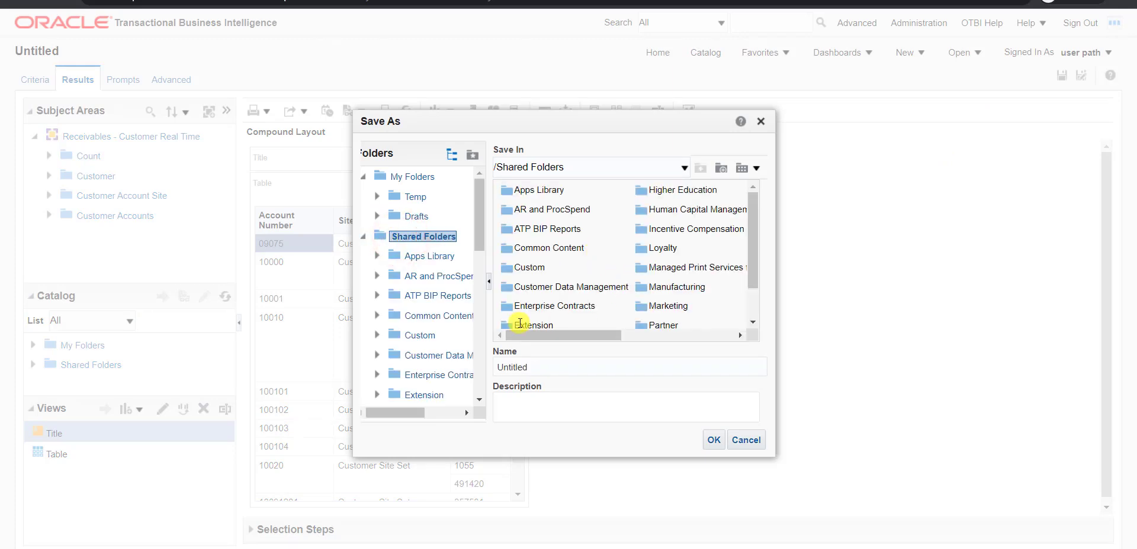
double_click(522, 268)
double_click(536, 368)
type("Supplier_Drill_down")
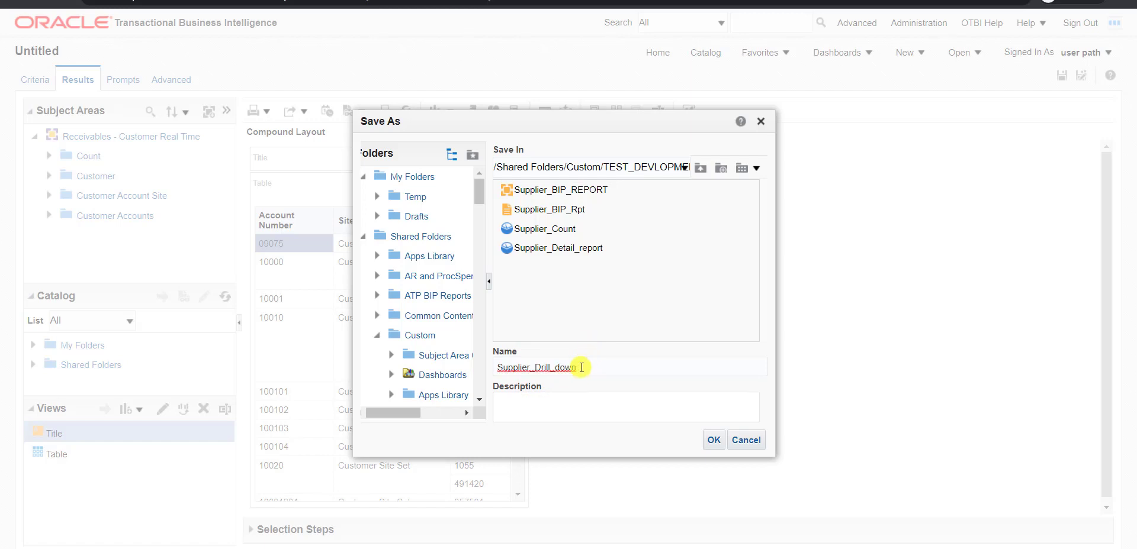
left_click(578, 368)
double_click(579, 367)
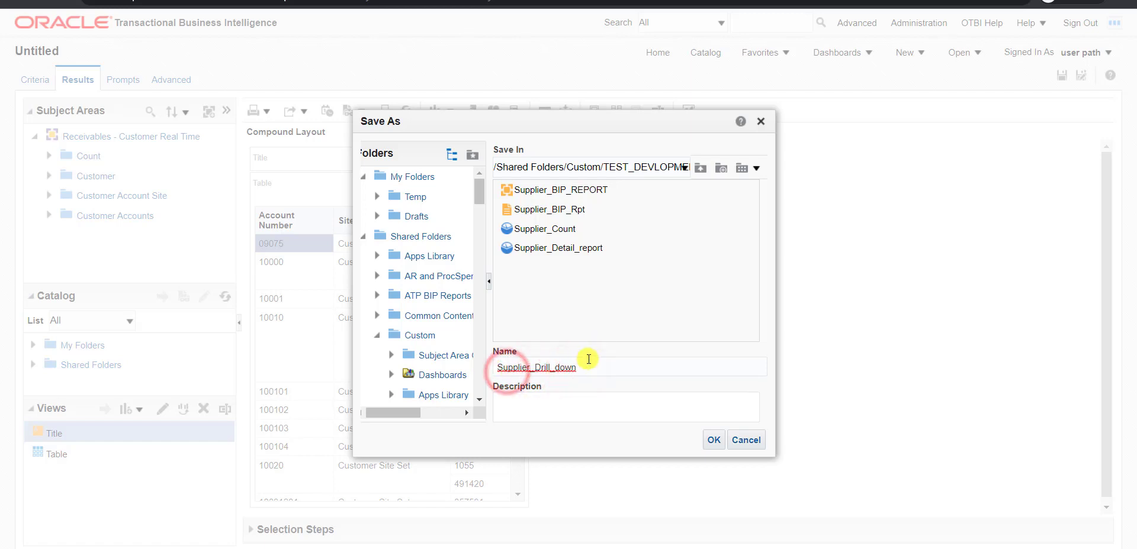
key("ctrl+c")
left_click(527, 407)
key("ctrl+v")
left_click(714, 440)
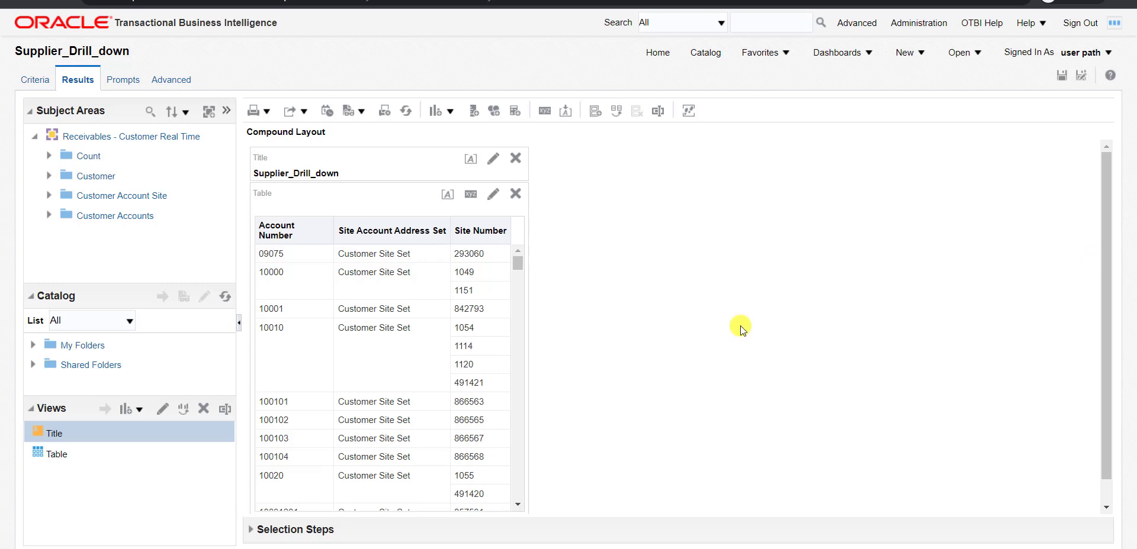
In Account Number's Column Properties, set Value Primary Interaction to Action Links and add an action link
left_click(29, 80)
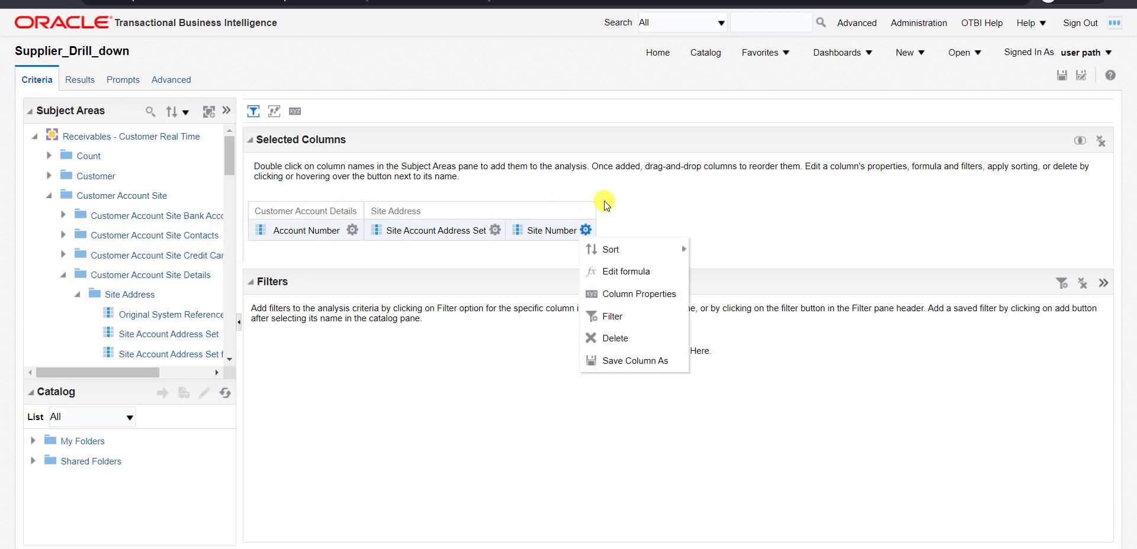
mouse_move(352, 231)
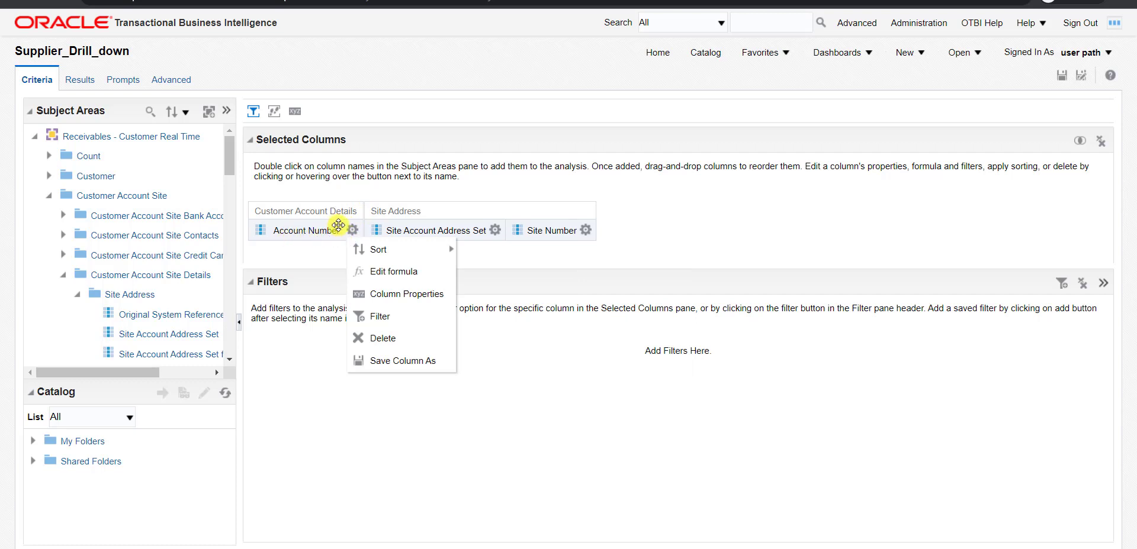
left_click(392, 295)
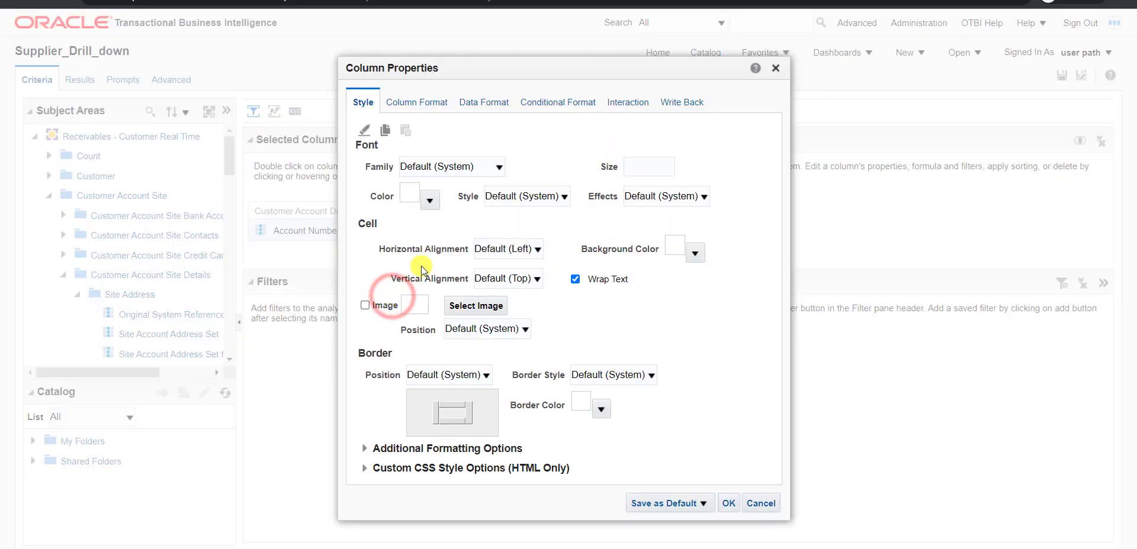
left_click(620, 106)
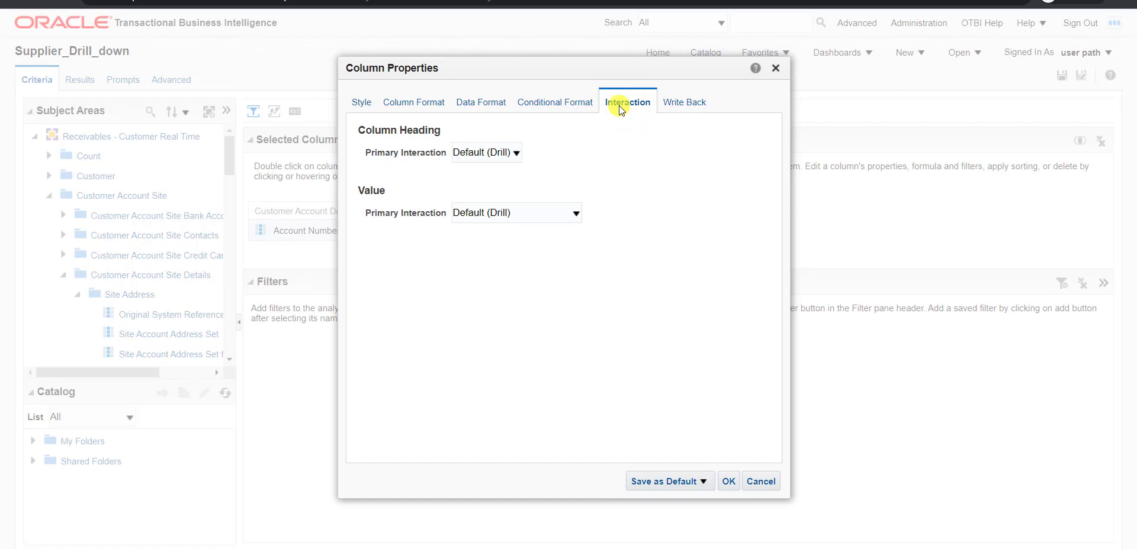
left_click(574, 214)
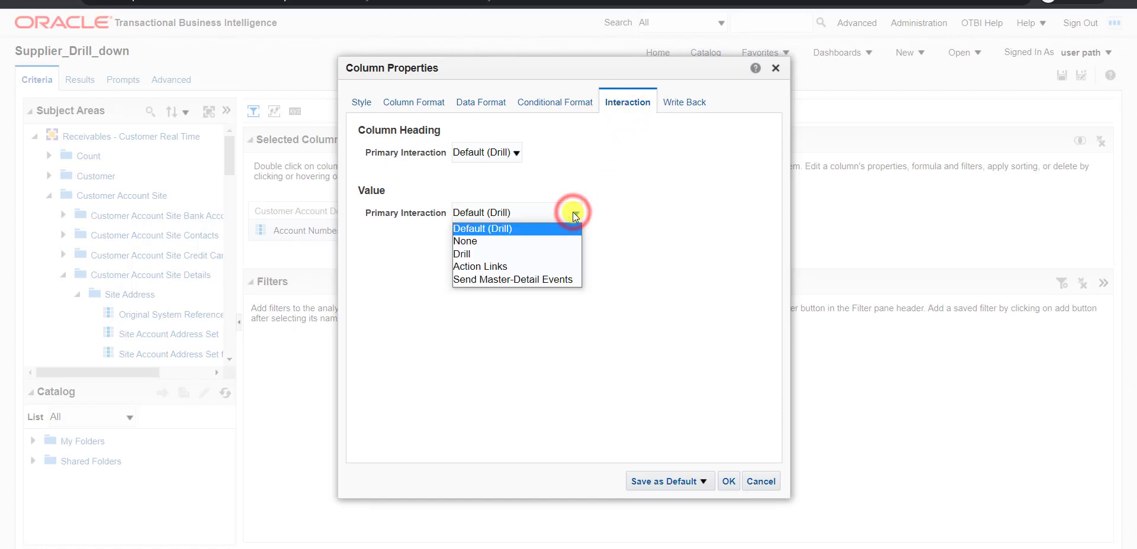
left_click(573, 212)
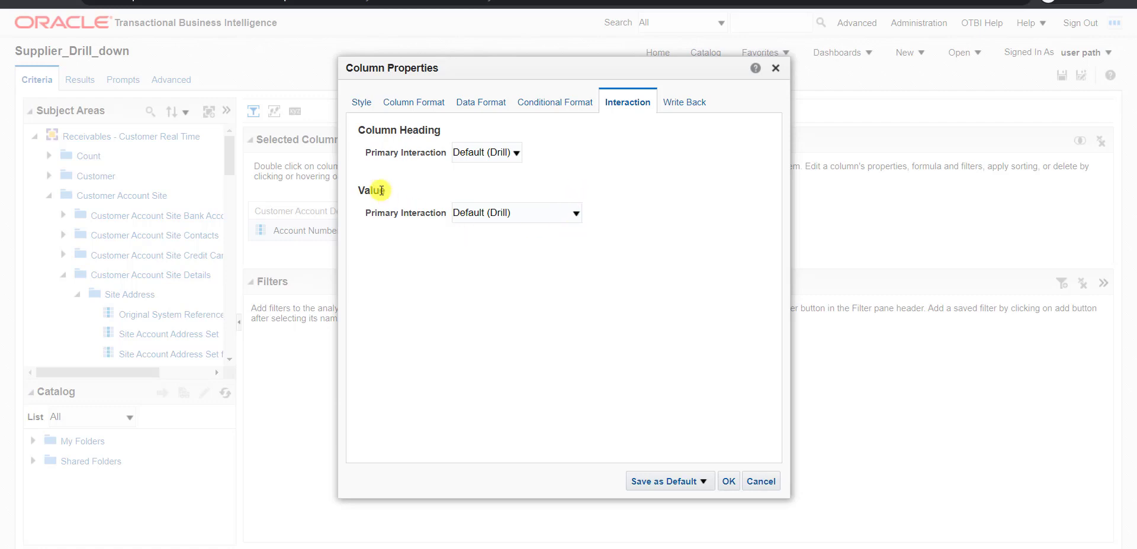
left_click(555, 214)
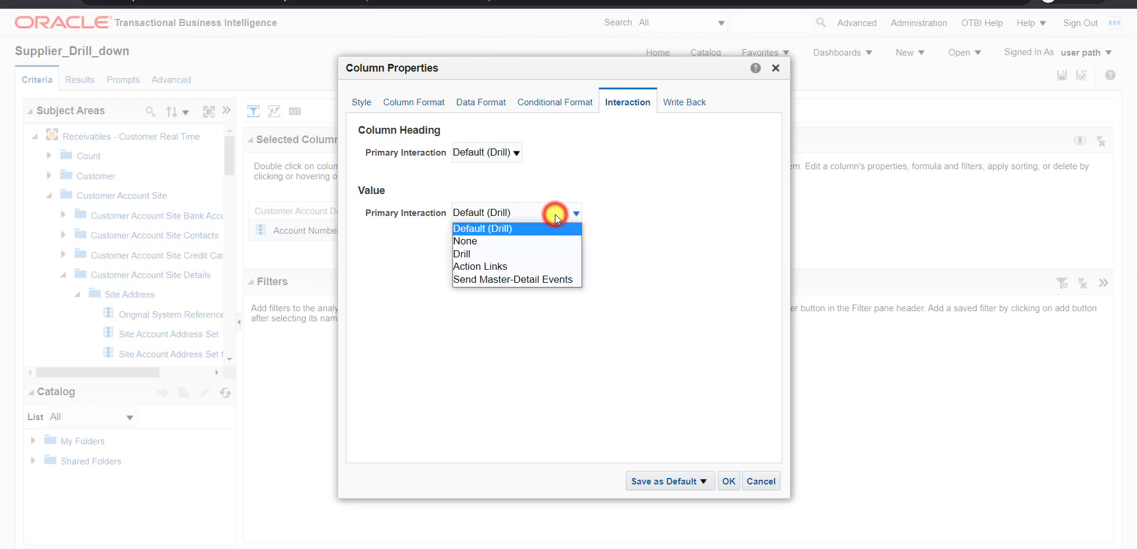
left_click(510, 266)
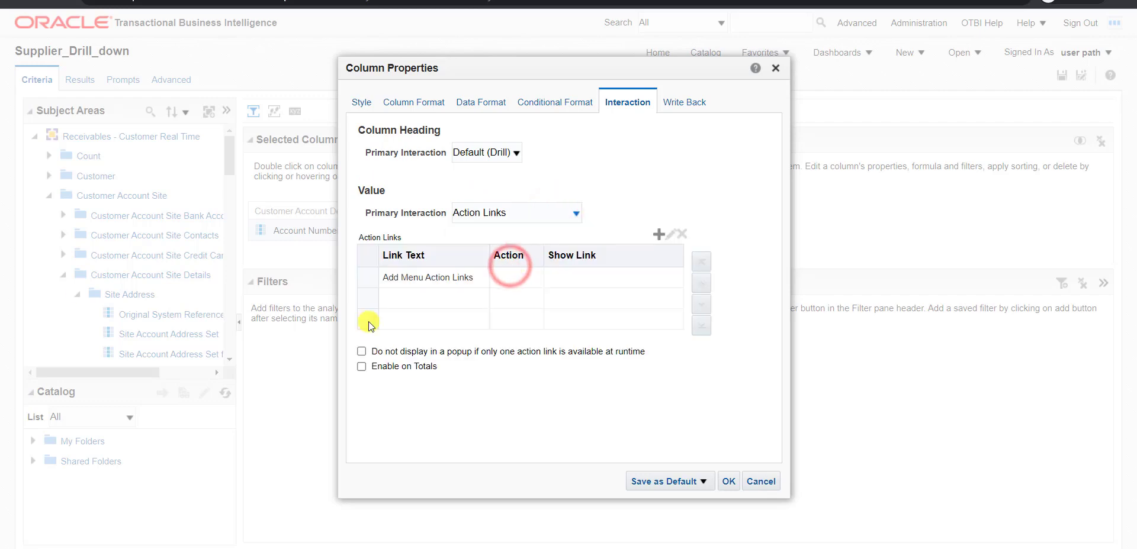
left_click(657, 234)
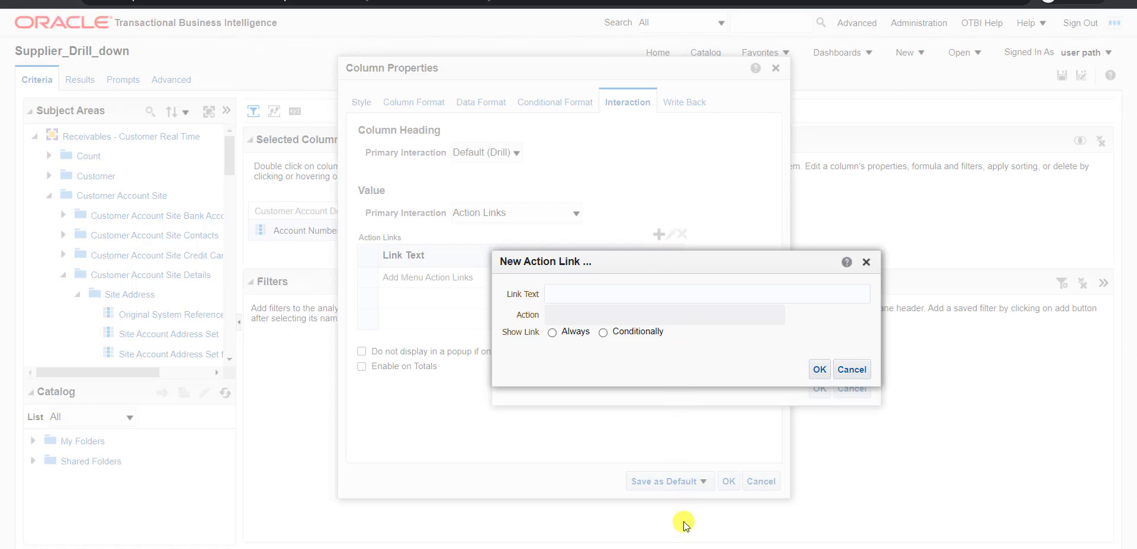
Place the cursor in the New Action Link dialog's Link Text field
left_click(555, 291)
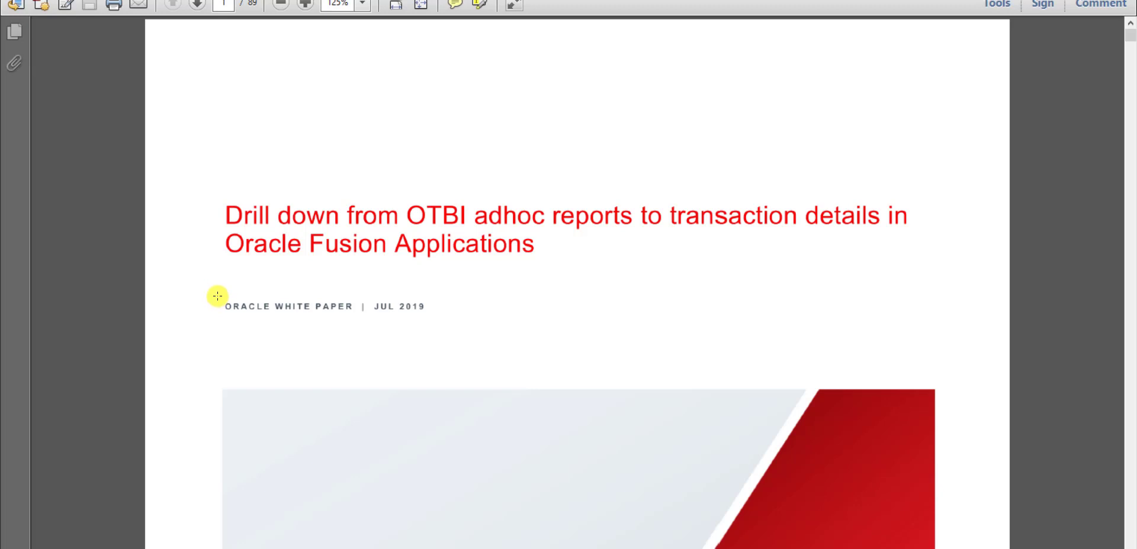
Mark the date line and the Payables, Edit Journal and Fixed Assets contents entries
left_click_drag(216, 286, 437, 320)
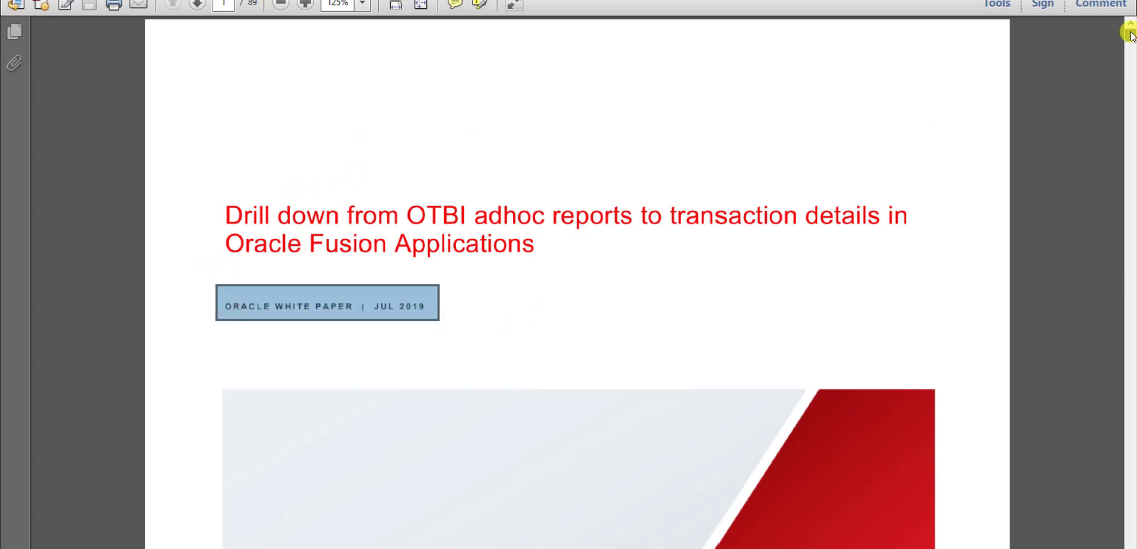
left_click_drag(1131, 36, 1131, 45)
scroll(953, 132, "up", 4)
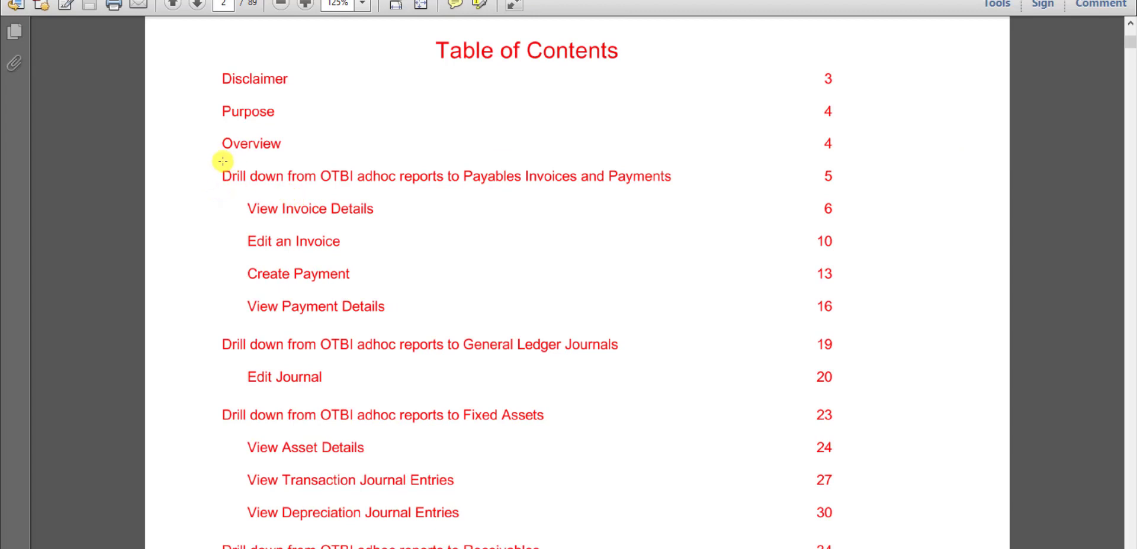
left_click_drag(214, 160, 685, 193)
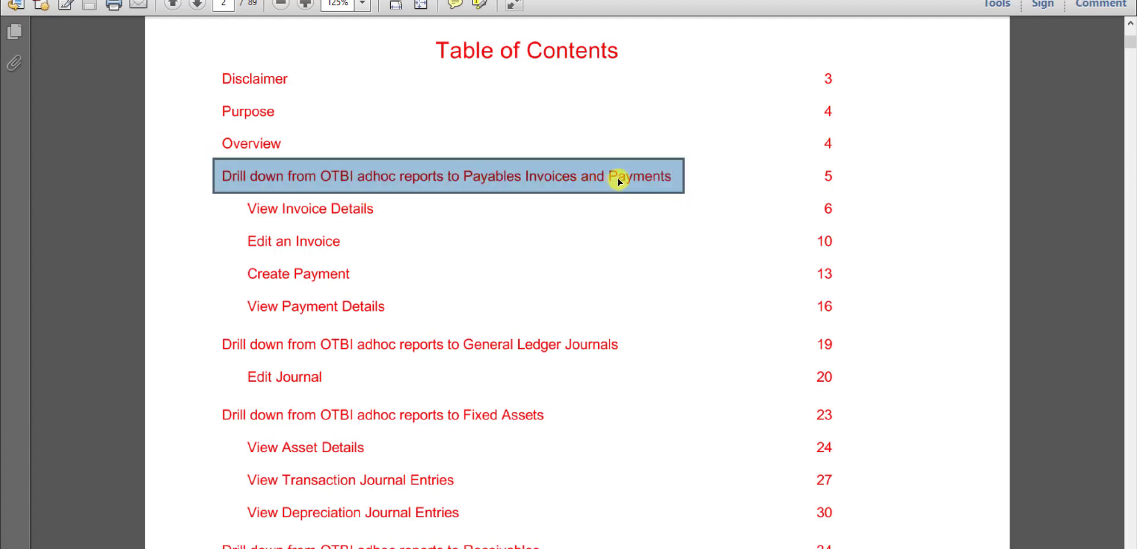
left_click(241, 204)
left_click(349, 269)
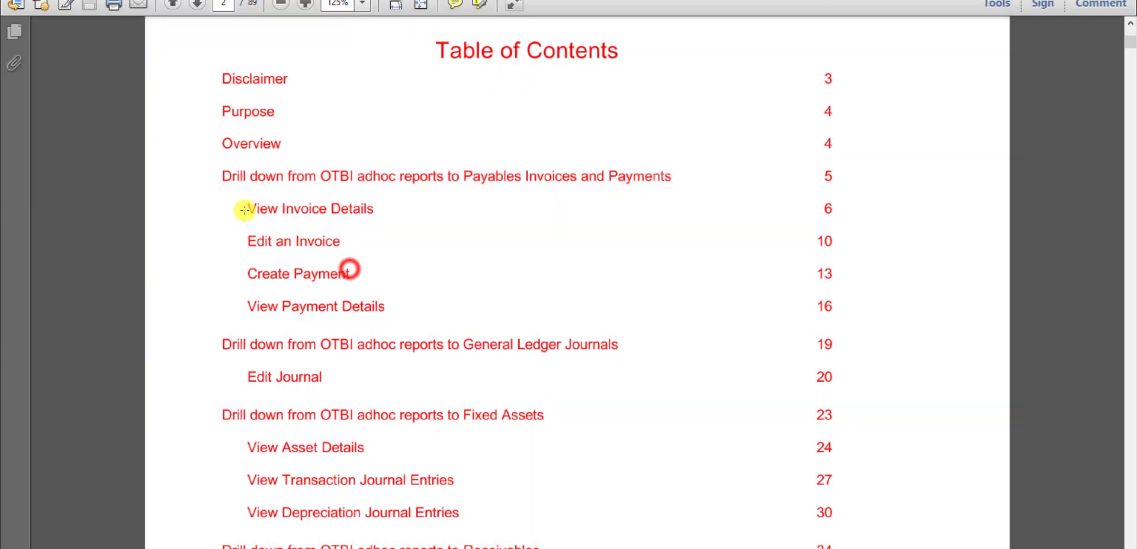
left_click_drag(247, 202, 648, 370)
left_click_drag(235, 360, 385, 391)
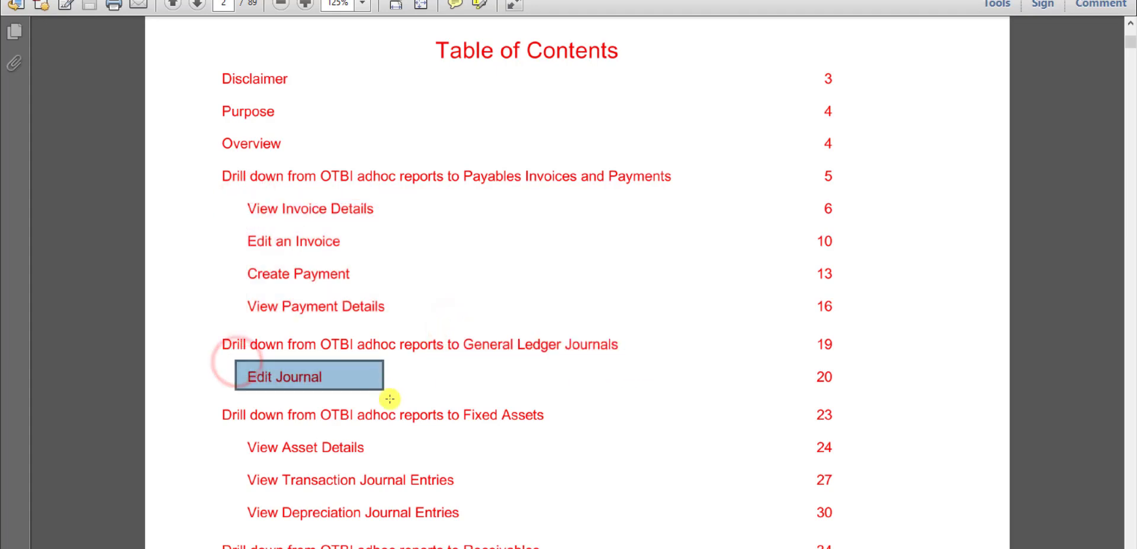
left_click_drag(458, 407, 580, 444)
left_click_drag(227, 437, 517, 525)
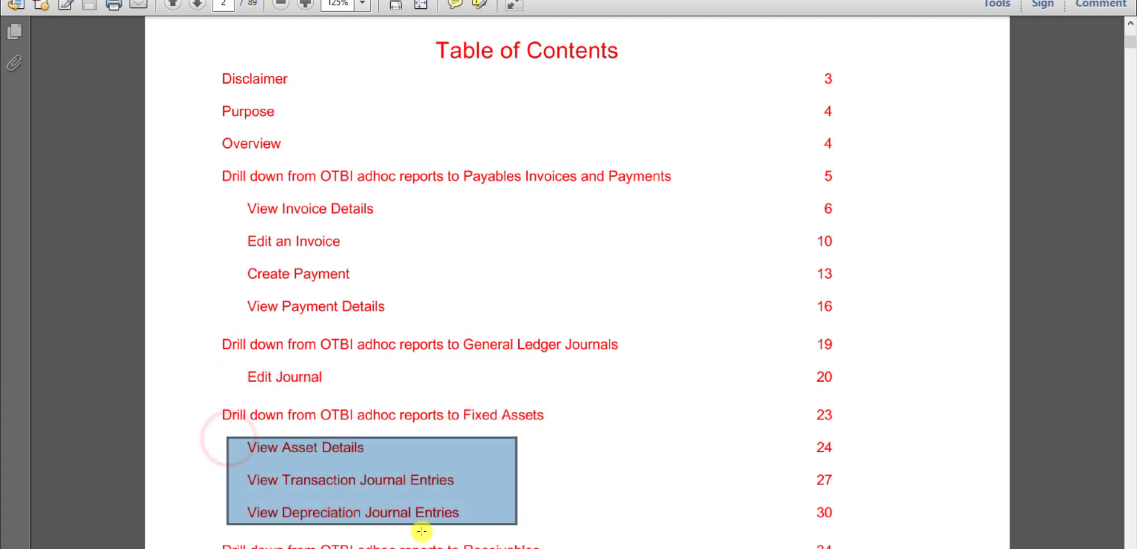
Scroll on and mark the Subledger Accounting Journals heading and View Journal Entry topic
scroll(1129, 480, "down", 5)
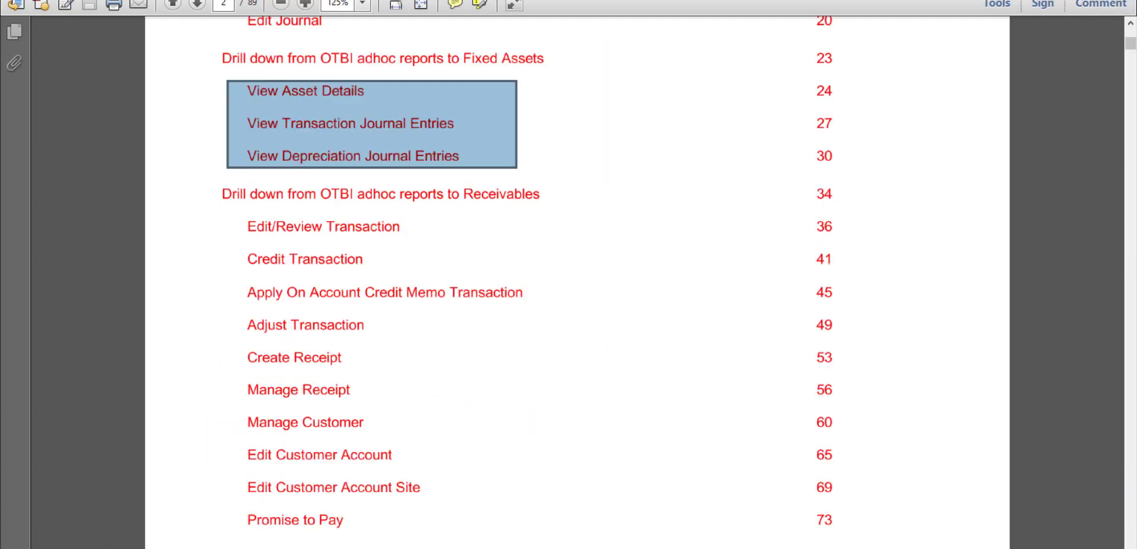
scroll(527, 273, "down", 1)
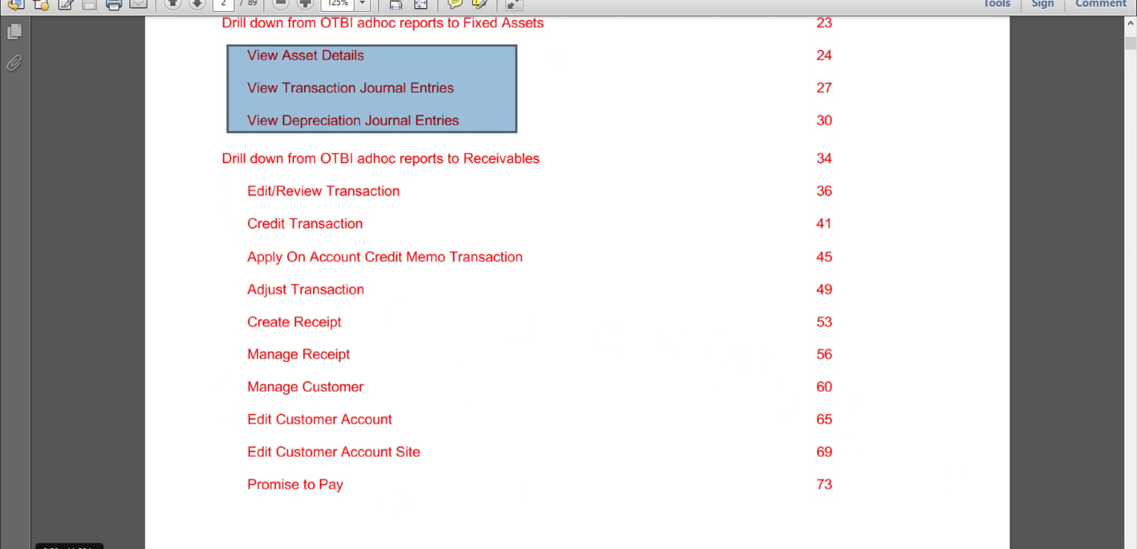
scroll(1130, 545, "down", 8)
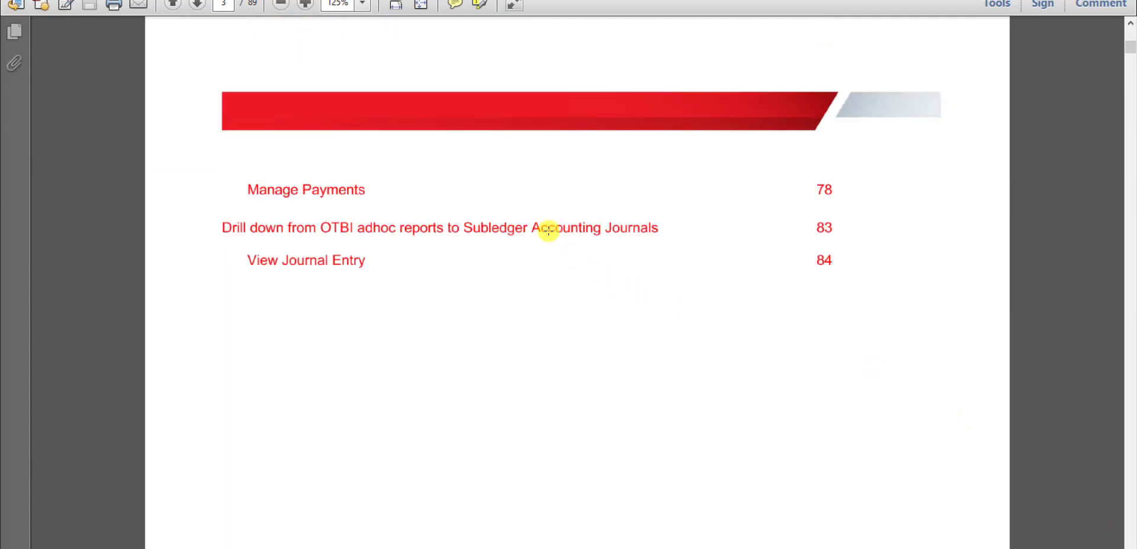
left_click_drag(470, 215, 707, 248)
left_click_drag(243, 254, 381, 271)
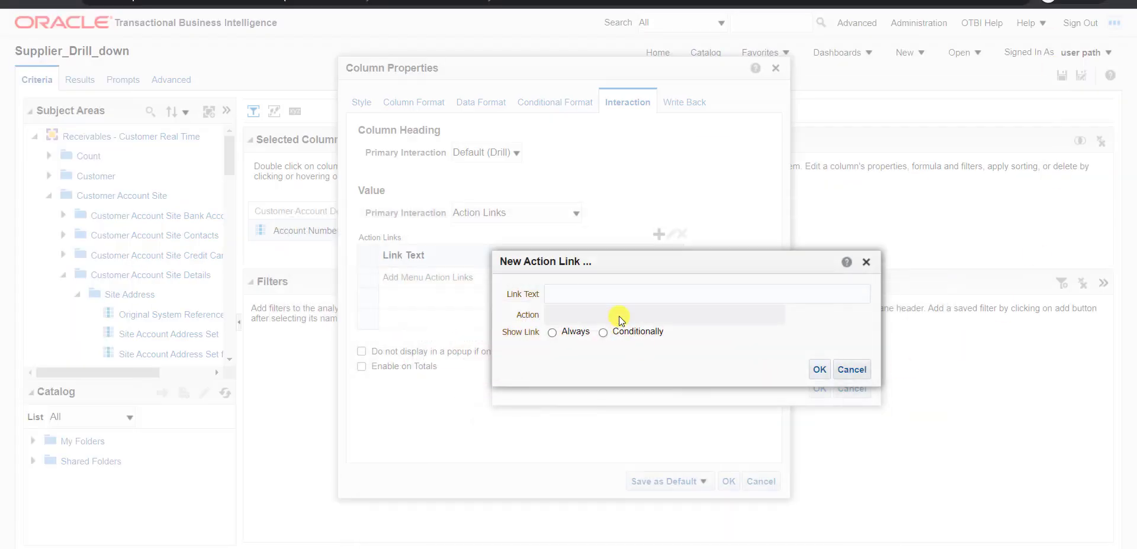
Enter 'Edit Customer Details' as the link text and bring up the action-type list
left_click(562, 296)
type("Edit Custo")
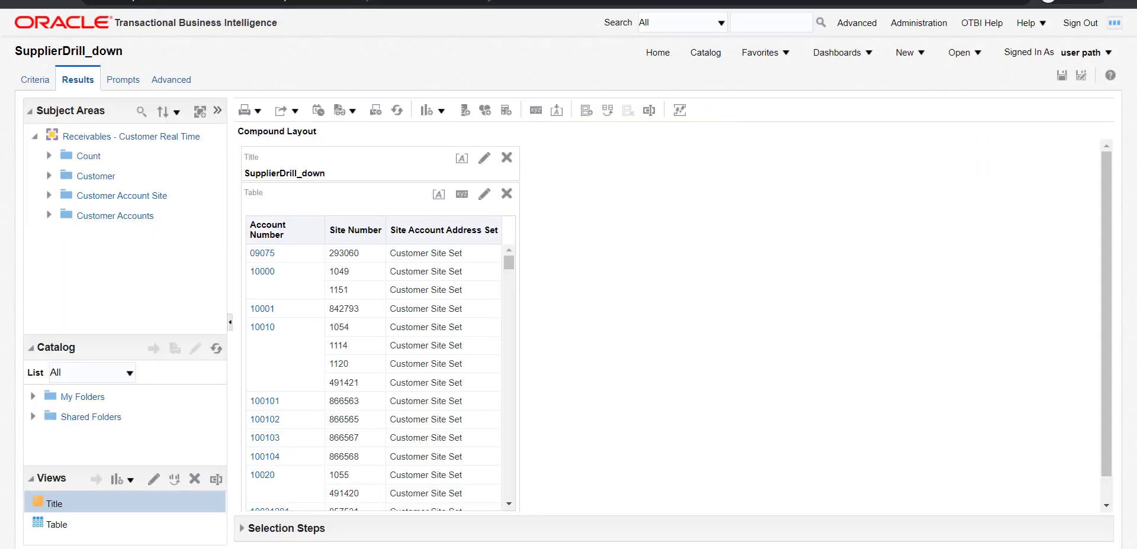
left_click(264, 256)
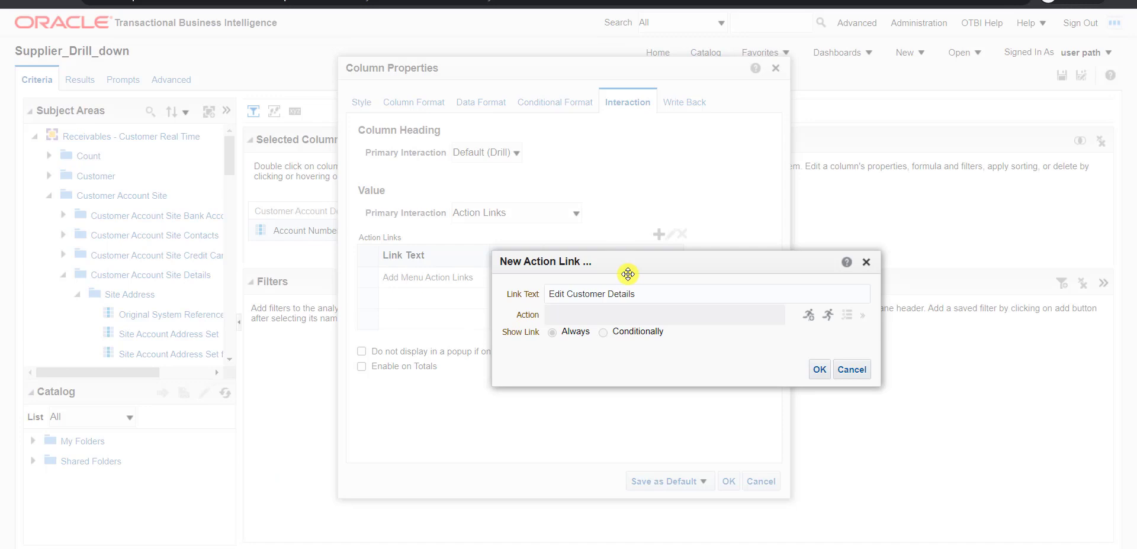
left_click_drag(638, 293, 552, 298)
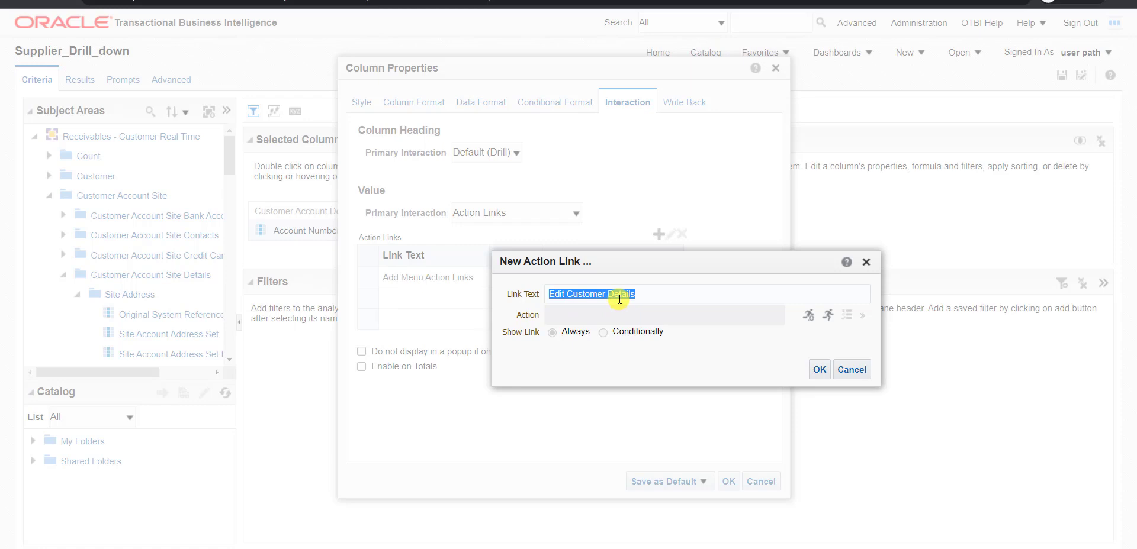
left_click(549, 294)
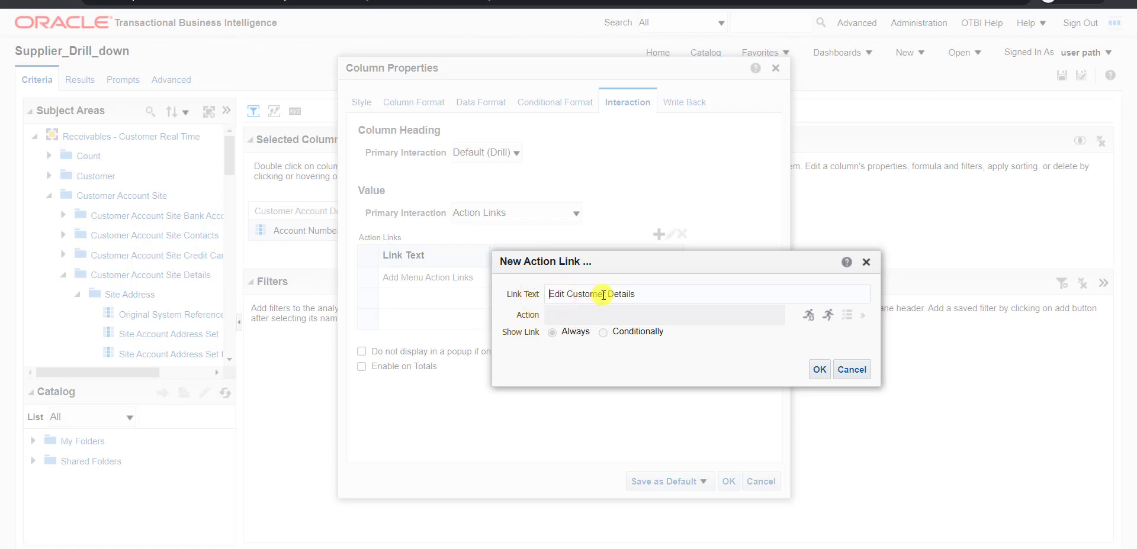
left_click(811, 317)
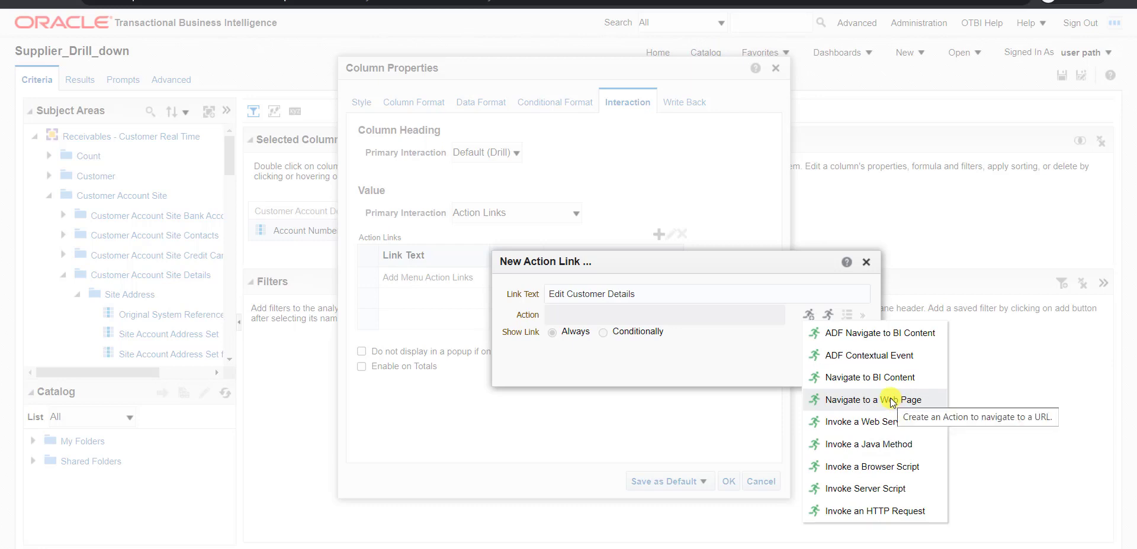
Make the action Navigate to a Web Page and place the cursor in its empty URL field
left_click(852, 401)
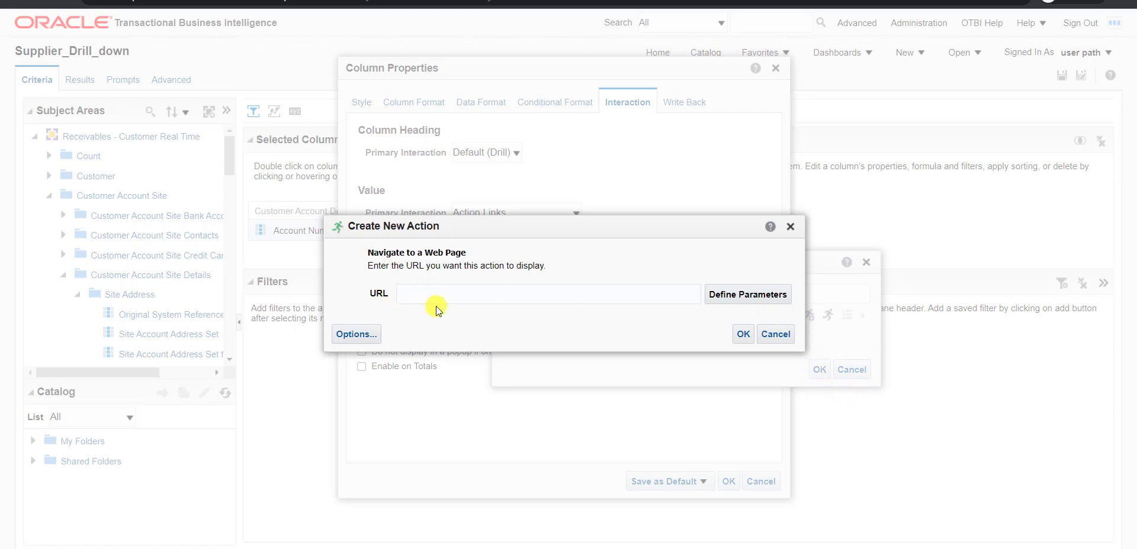
left_click(484, 305)
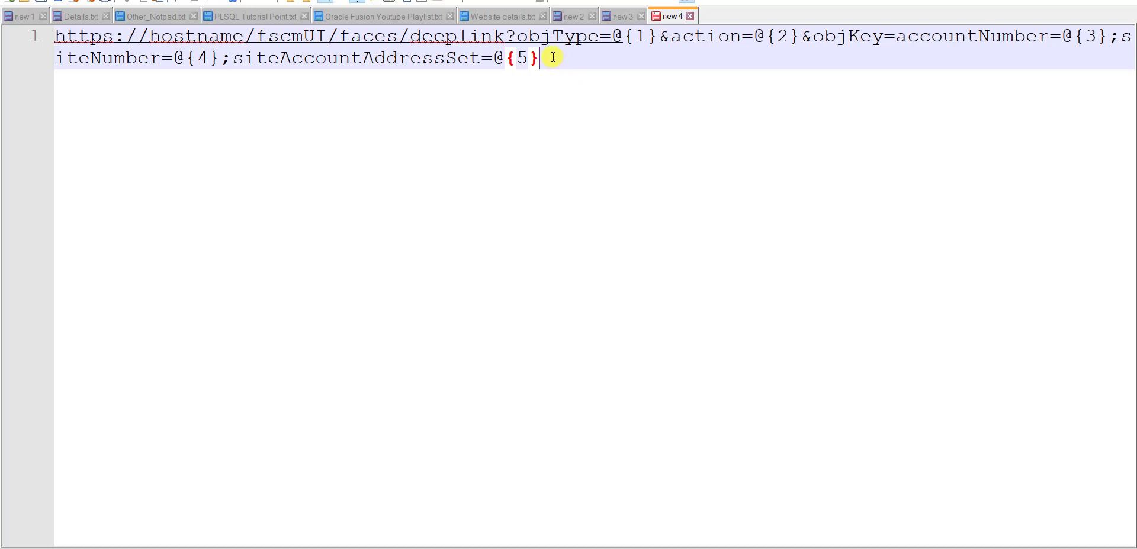
Paste parameter notes below the URL and review AR_CUSTOMERACCOUNT, EDIT, Account Number, Site Number, Site Account Address Set
key("Return")
key("Return")
key("Return")
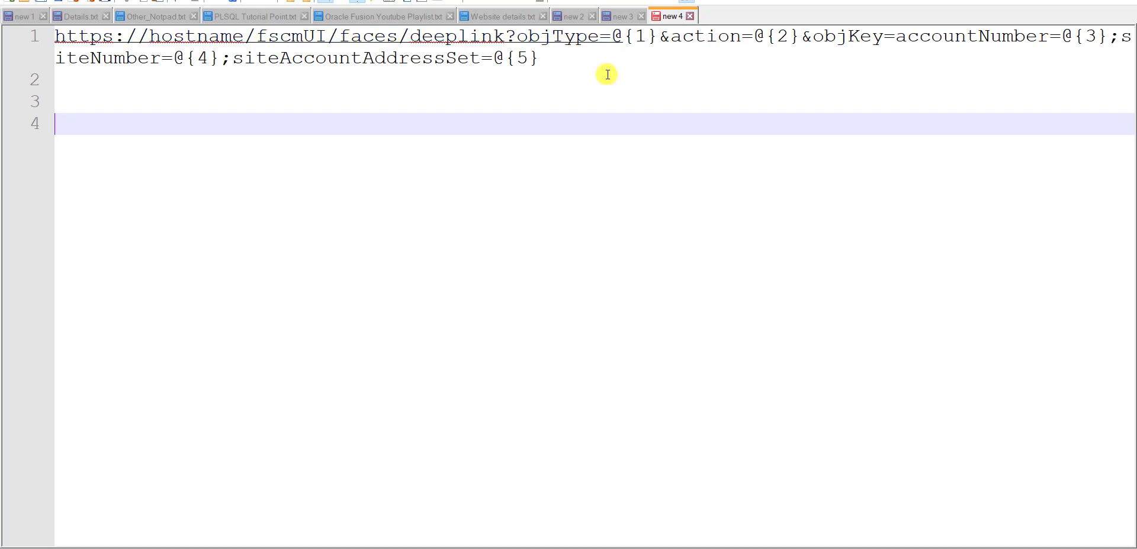
type("1. AR_CUSTOMERACCOUNT 2. EDIT 3. (Column Value) - Select Account Number column in the report 4. (Column Value) - Select Site Number column in the report 5. (Column Value) - Select Site Account Address Set column in the report")
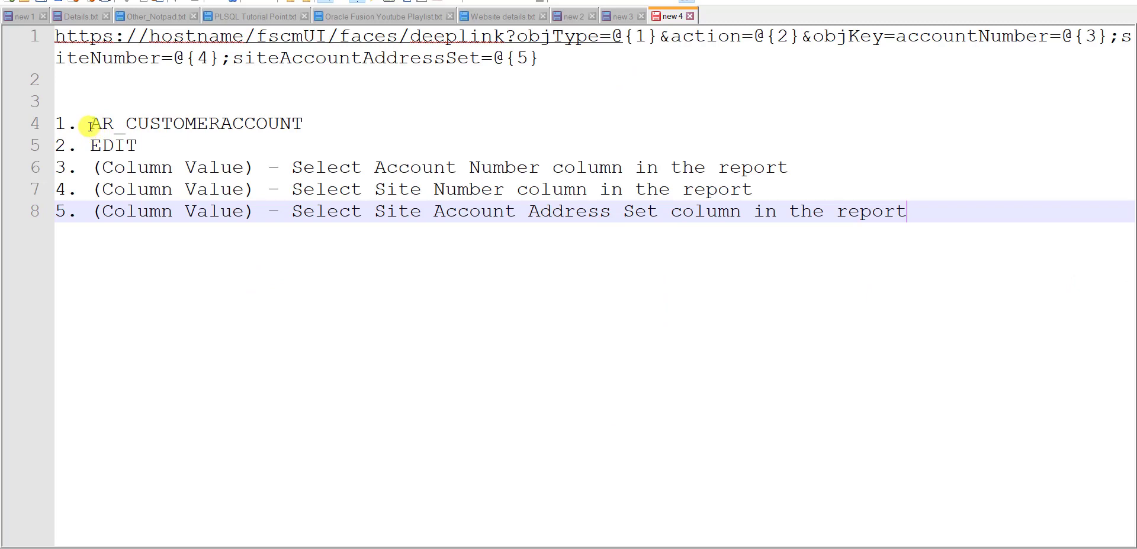
double_click(155, 124)
key("ctrl+c")
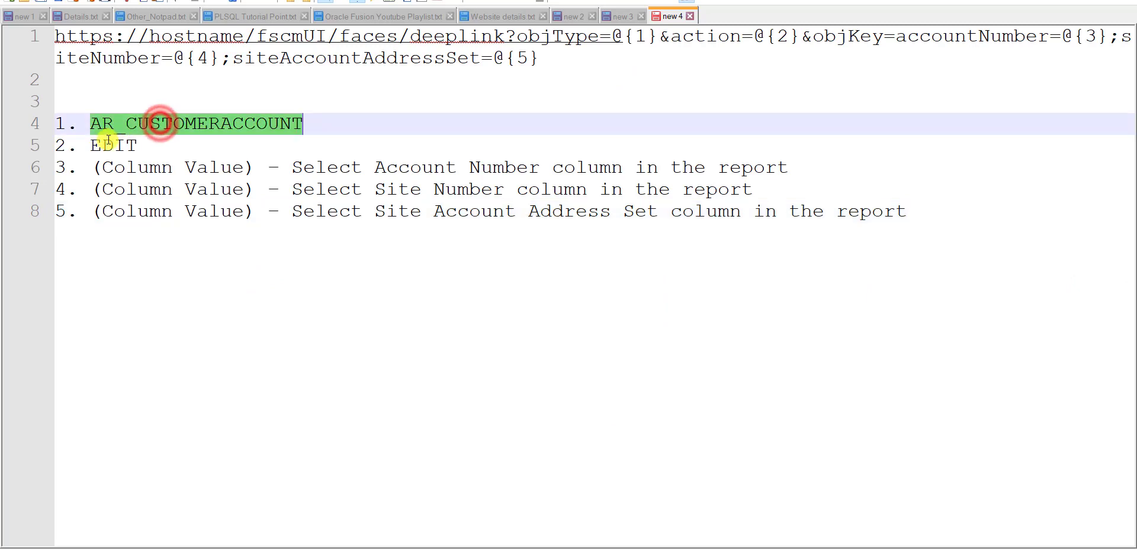
double_click(107, 147)
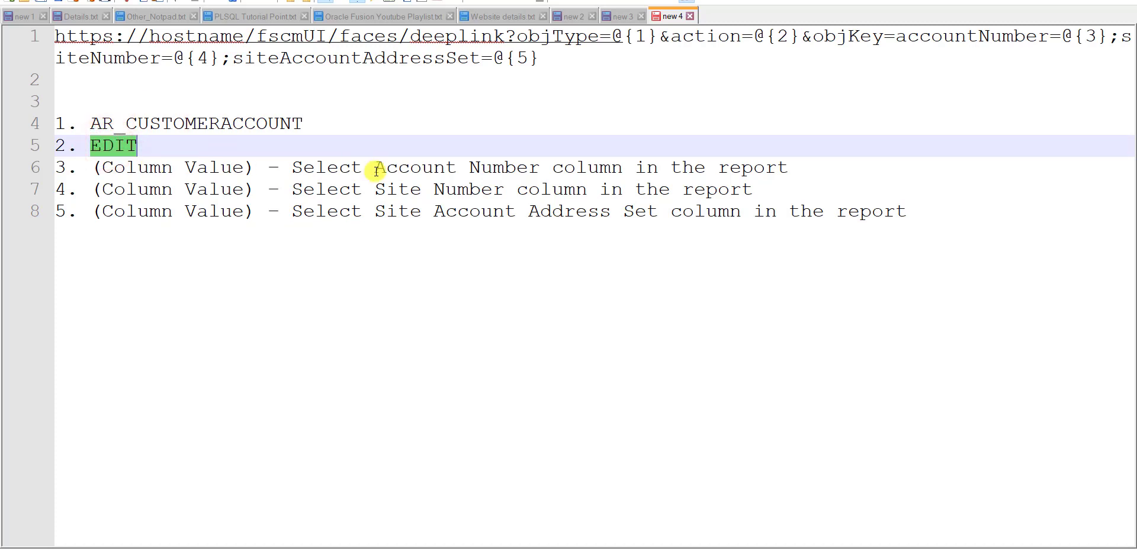
left_click(117, 170)
left_click(112, 189)
left_click(123, 211)
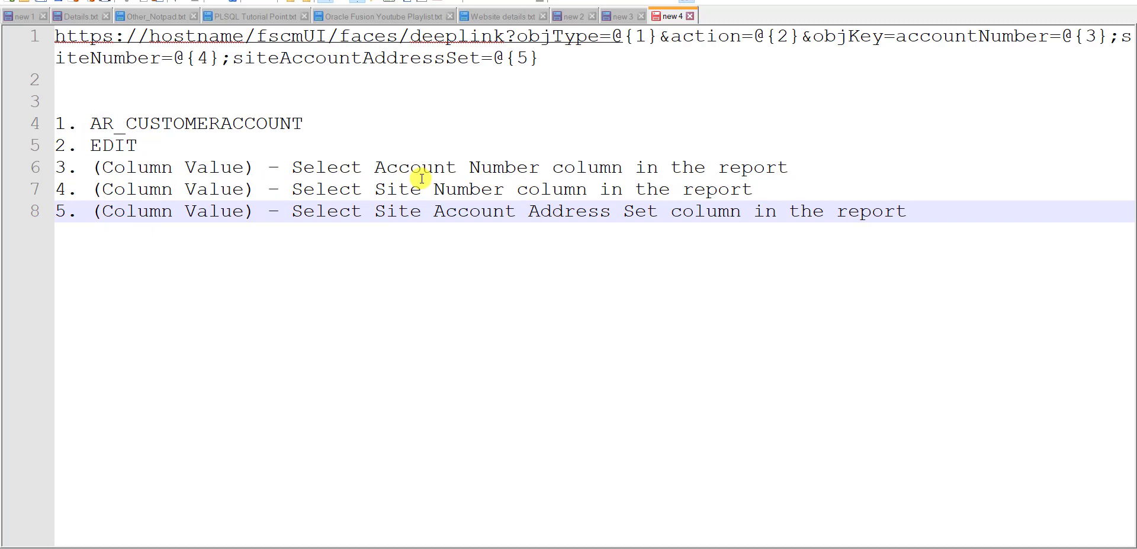
left_click(374, 169)
left_click_drag(374, 169, 528, 169)
left_click(375, 190)
left_click_drag(375, 190, 504, 190)
left_click_drag(376, 211, 654, 214)
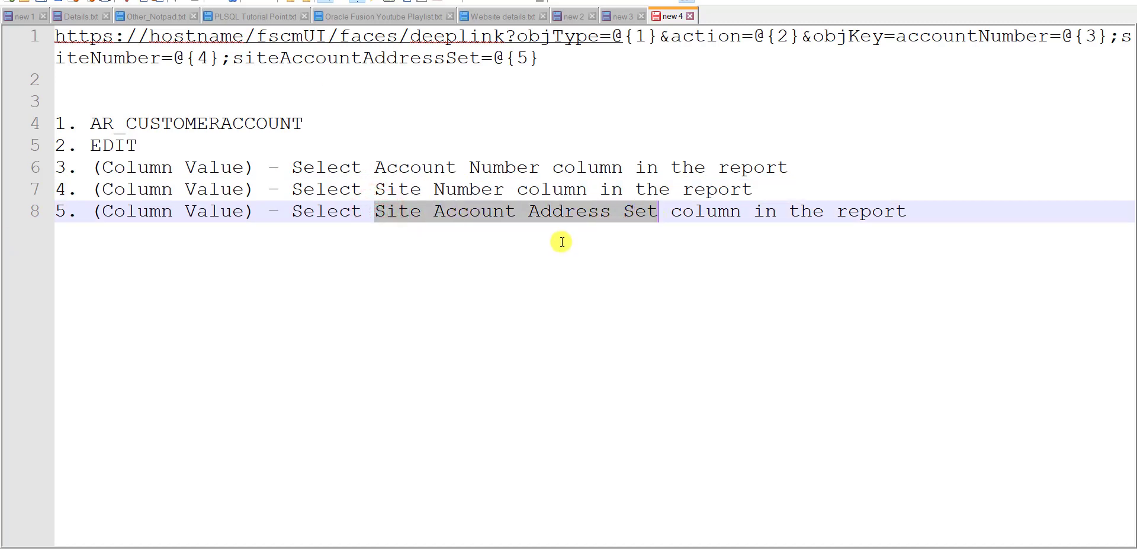
left_click(99, 80)
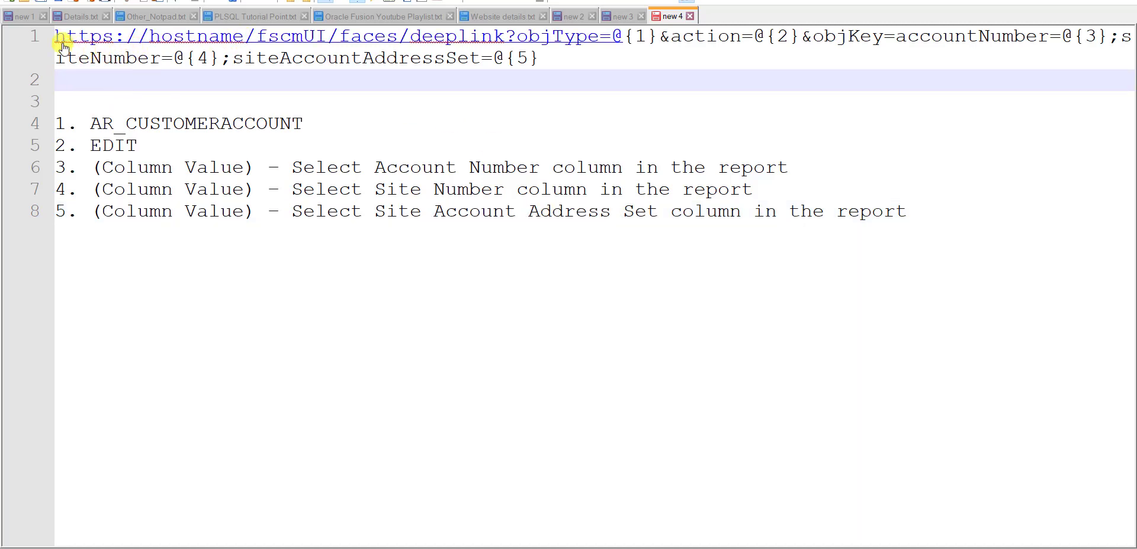
left_click(51, 62)
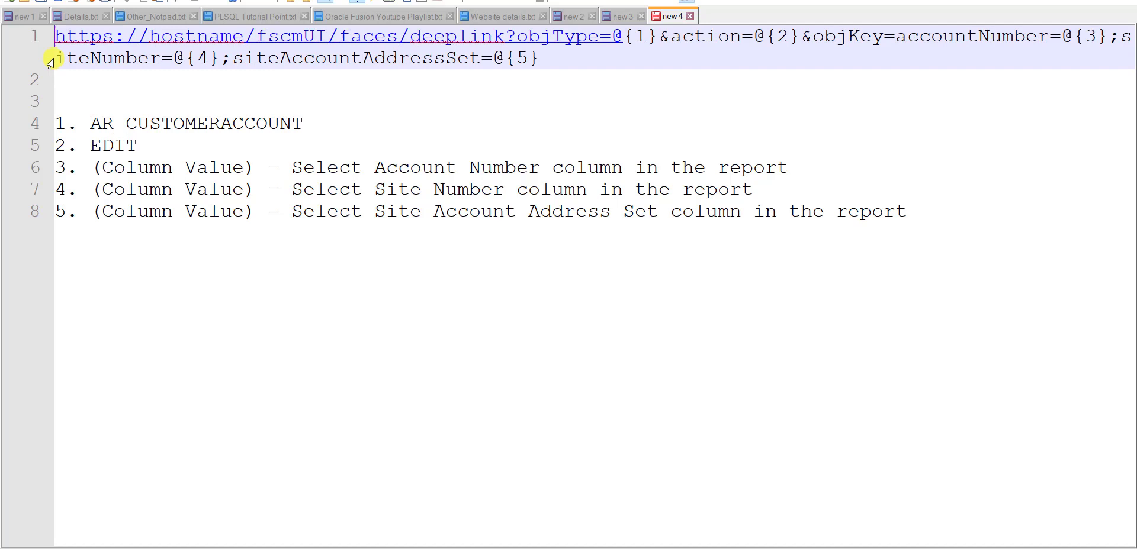
key("shift+Right")
key("shift+Right")
key("shift+Right")
key("shift+Right")
key("shift+Right")
key("shift+Right")
key("shift+Right")
key("shift+Right")
key("shift+Right")
key("shift+Right")
key("shift+Right")
key("shift+Right")
key("shift+Right")
key("shift+Right")
key("shift+Right")
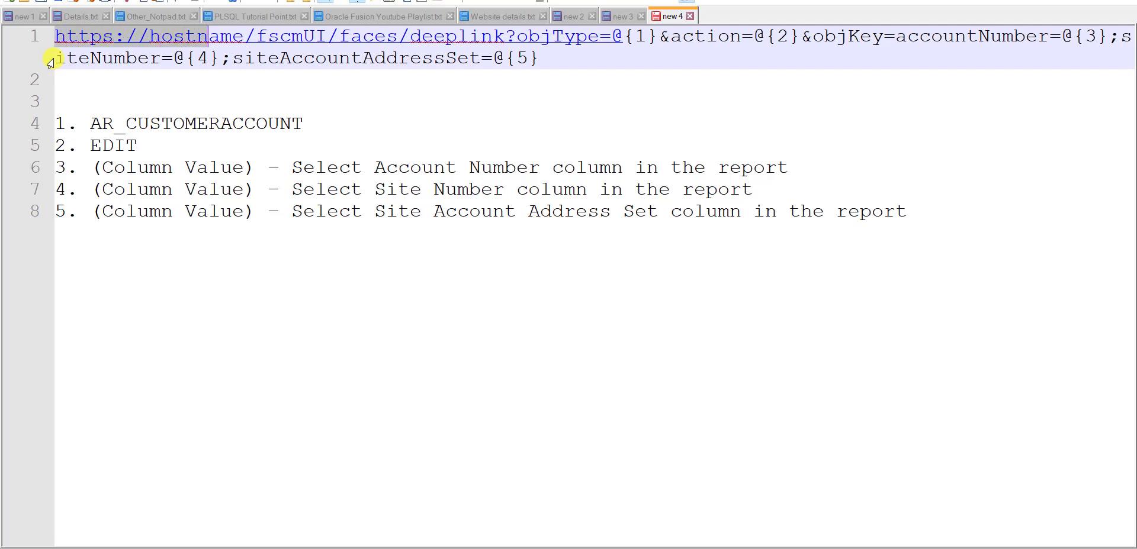
key("shift+Right")
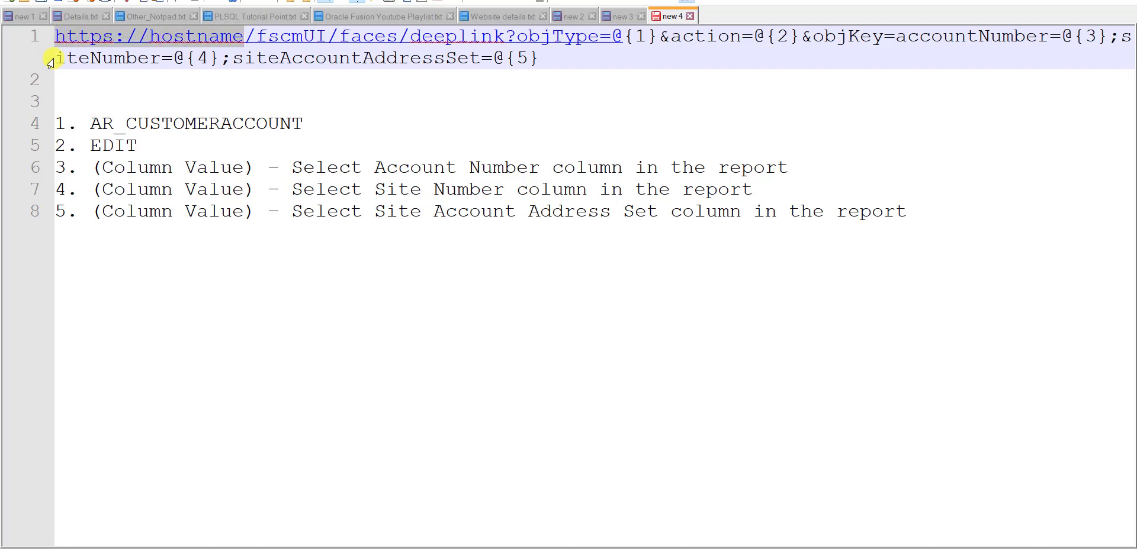
type("https://fa-etap-dev9-saasfademo1.ds-fa.oraclepdemos.com/")
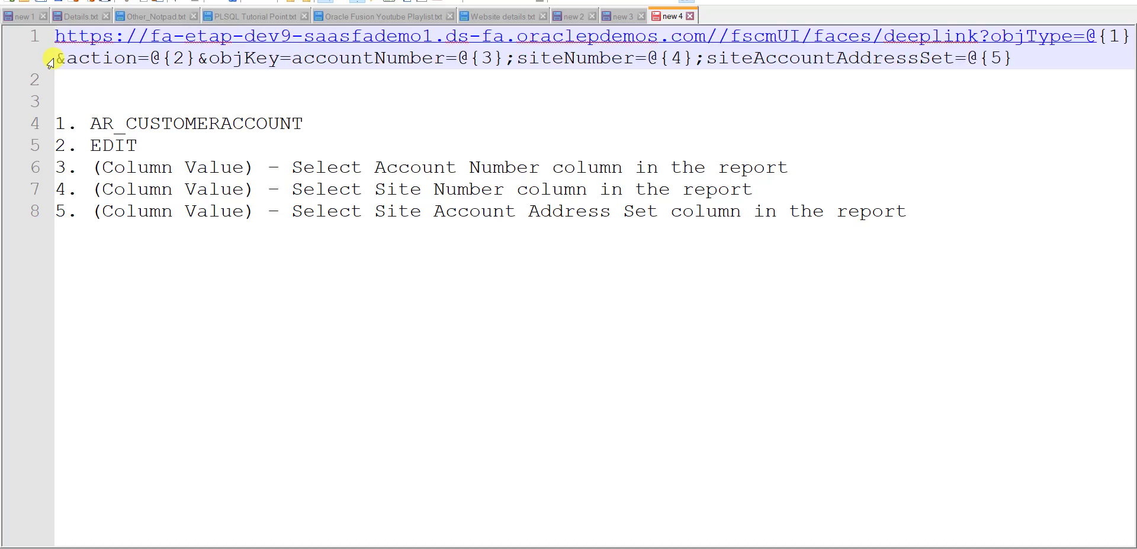
key("BackSpace")
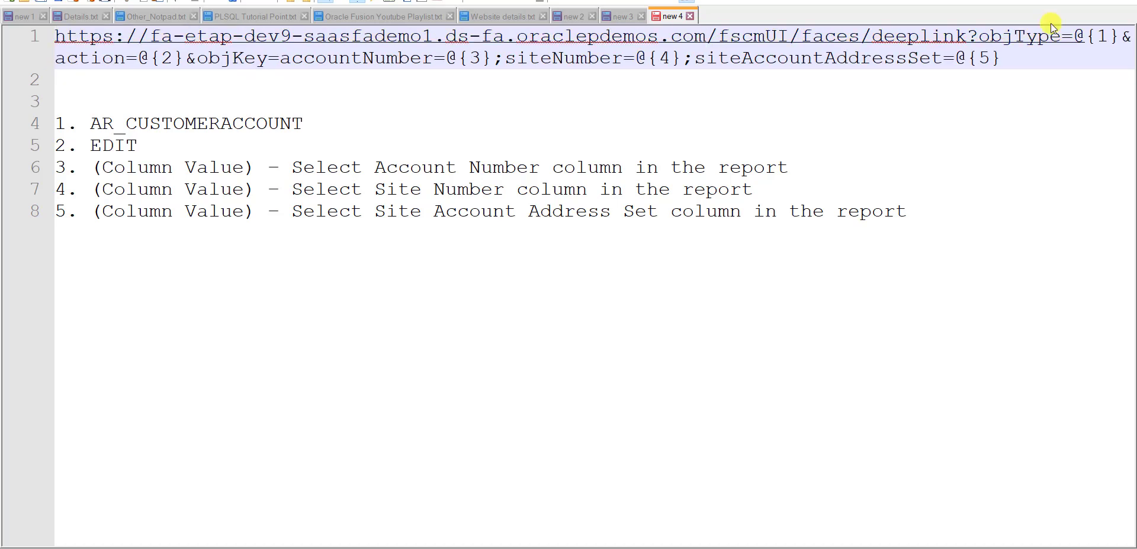
Copy the finished deep-link URL and return to the OTBI browser window
left_click(1007, 63)
left_click(51, 61)
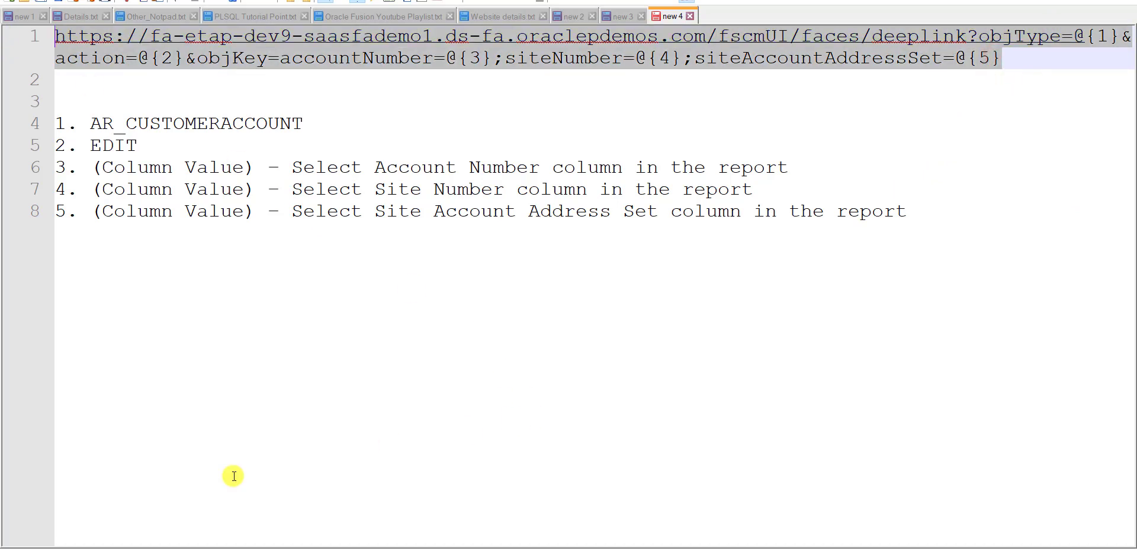
left_click(269, 544)
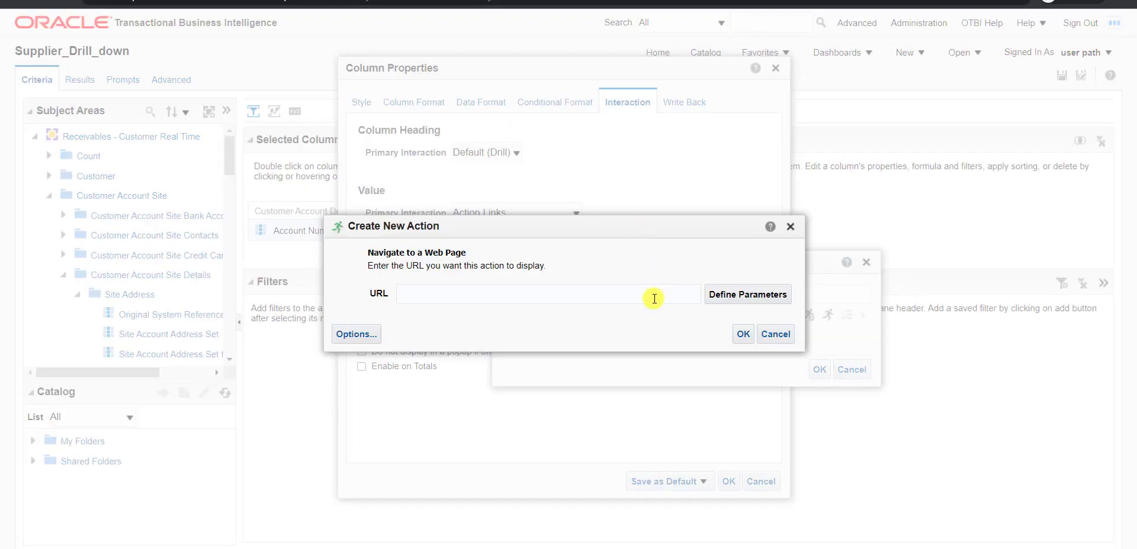
Paste the Fusion deep-link URL with @{1}–@{5} tokens into the action's URL and show Define Parameters
left_click(654, 298)
key("ctrl+v")
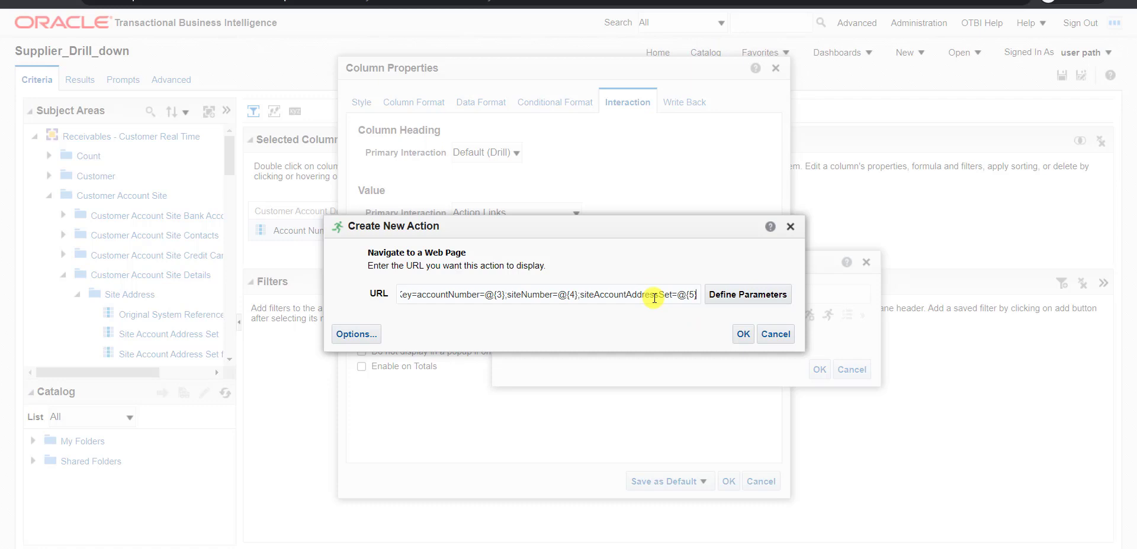
left_click(725, 296)
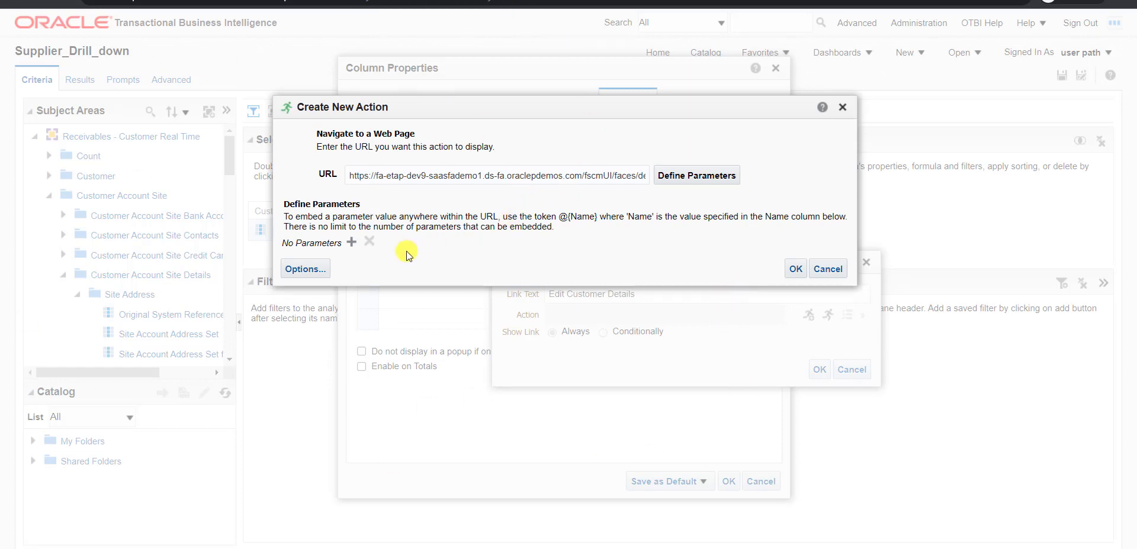
Add URL parameters 1 and 2 with fixed values AR_CUSTOMERACCOUNT and EDIT
left_click(350, 241)
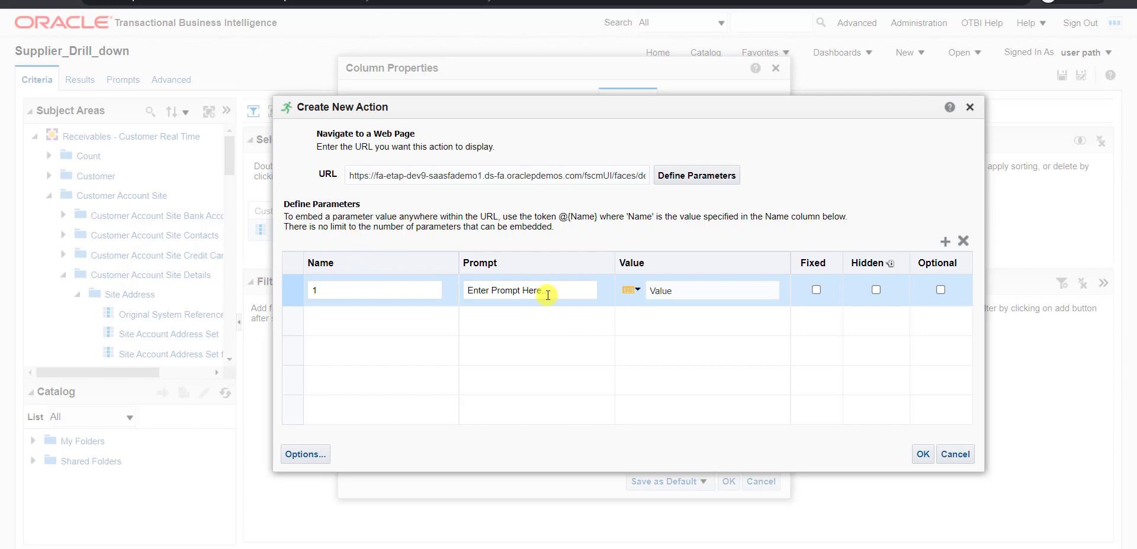
left_click(675, 291)
key("alt+Tab")
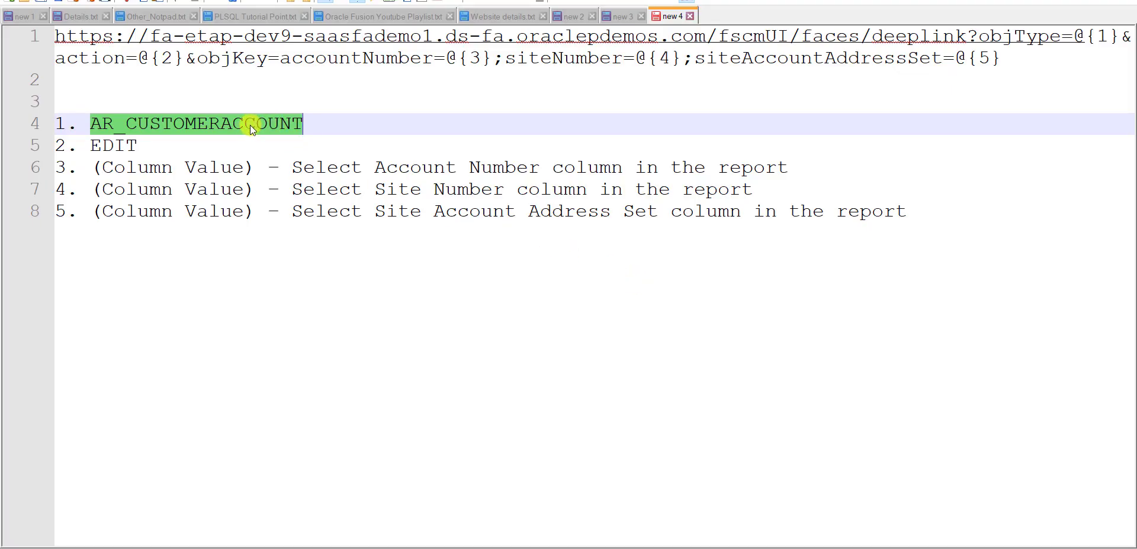
key("alt+Tab")
key("ctrl+v")
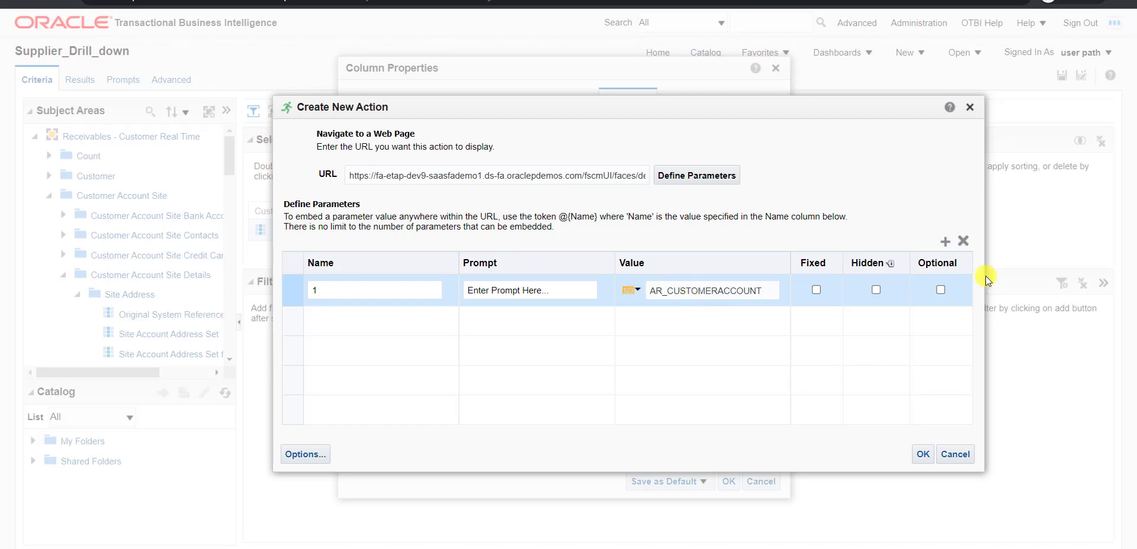
left_click(944, 242)
key("alt+Tab")
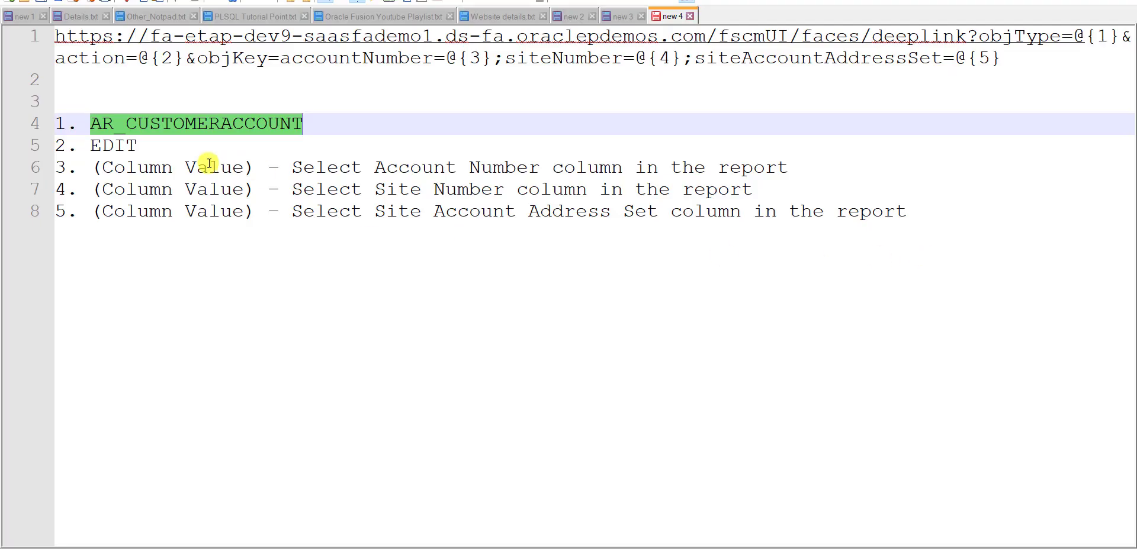
double_click(112, 145)
key("ctrl+c")
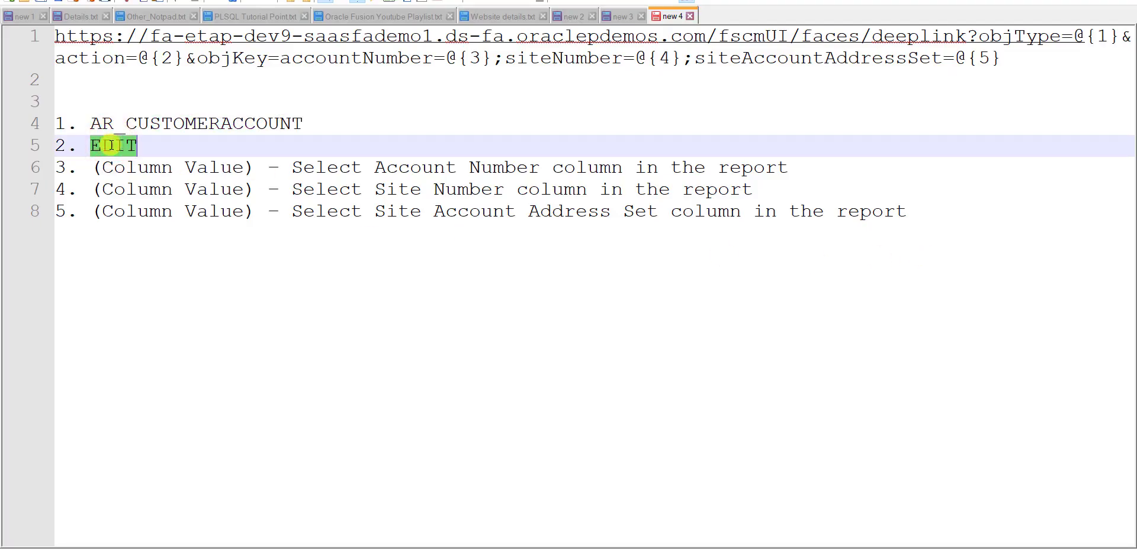
key("alt+Tab")
left_click(681, 321)
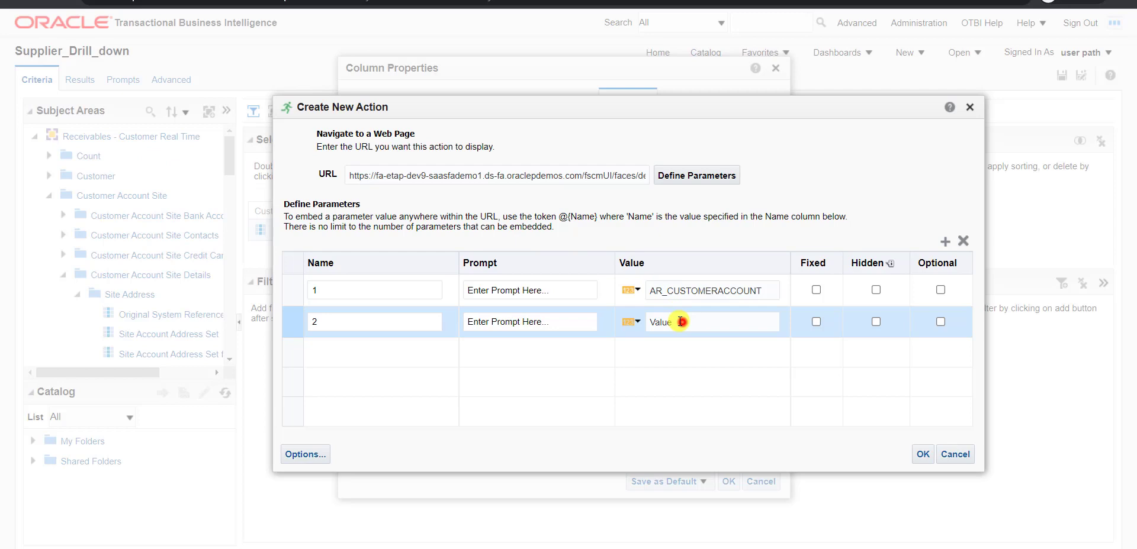
key("ctrl+v")
Add parameter 3 as a column value bound to Customer Account Number
left_click(944, 242)
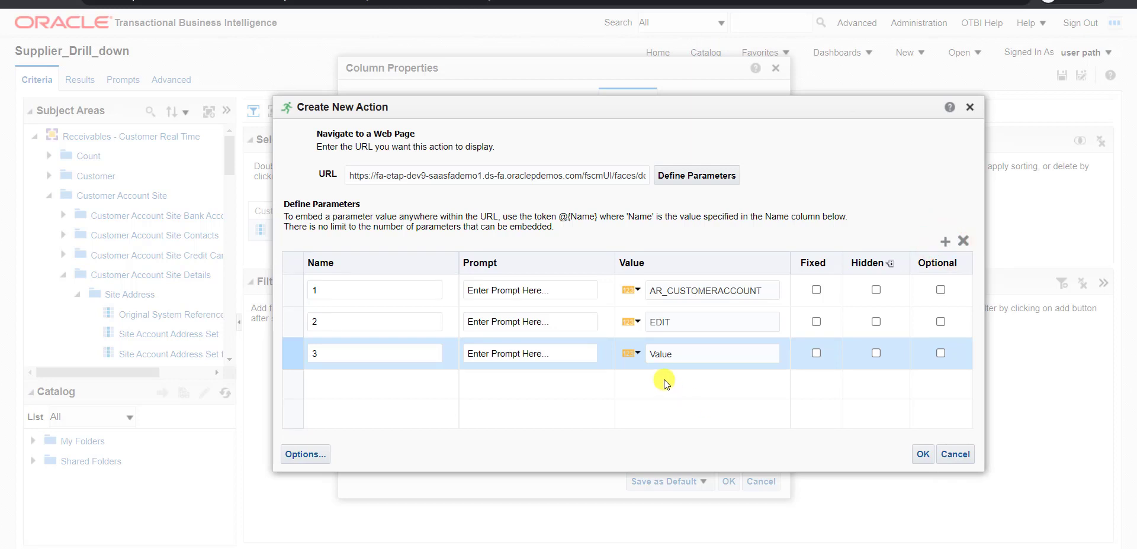
left_click(636, 353)
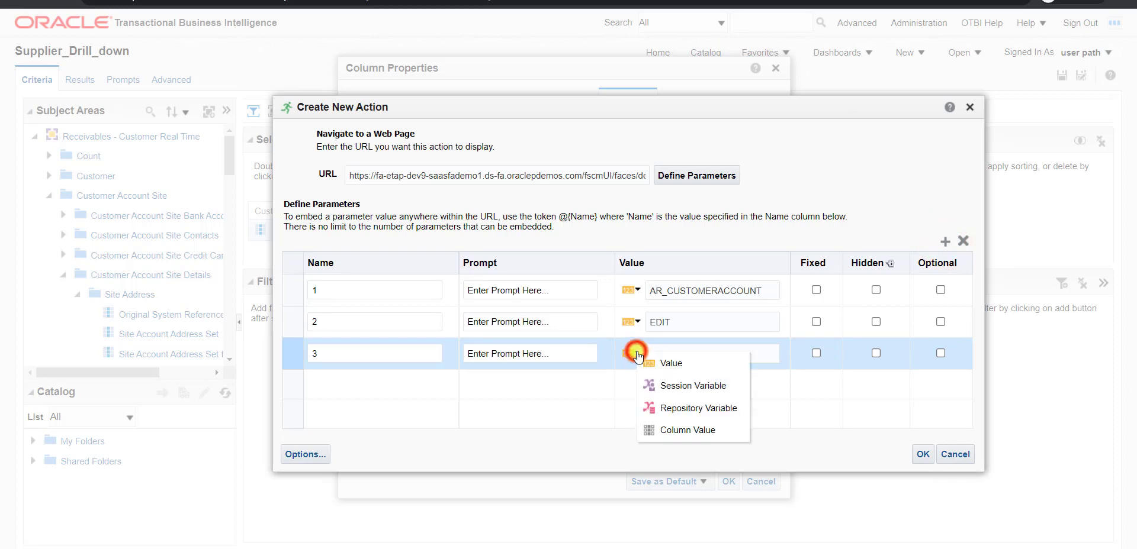
left_click(682, 431)
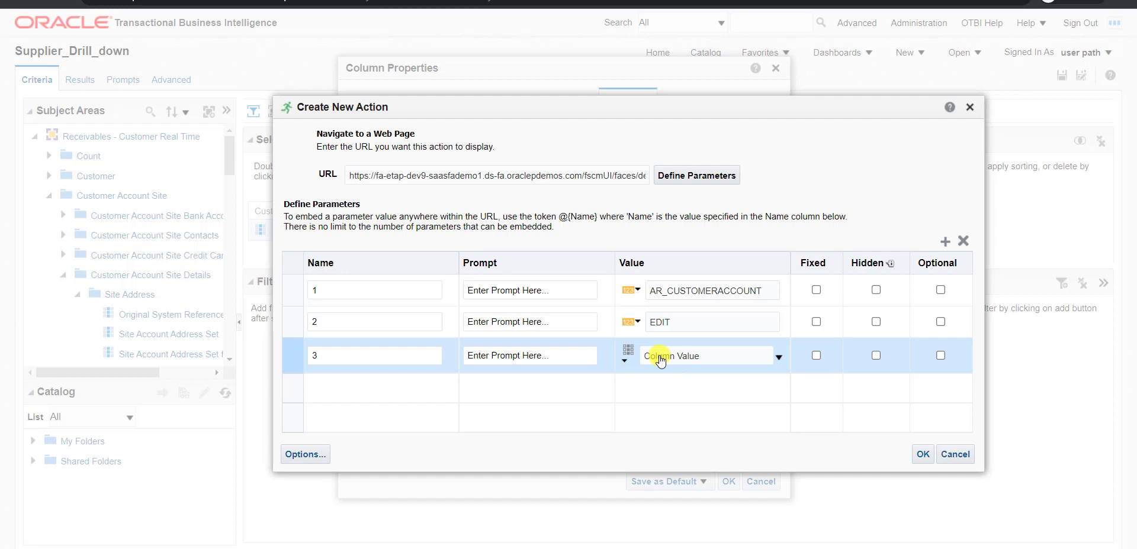
left_click(778, 360)
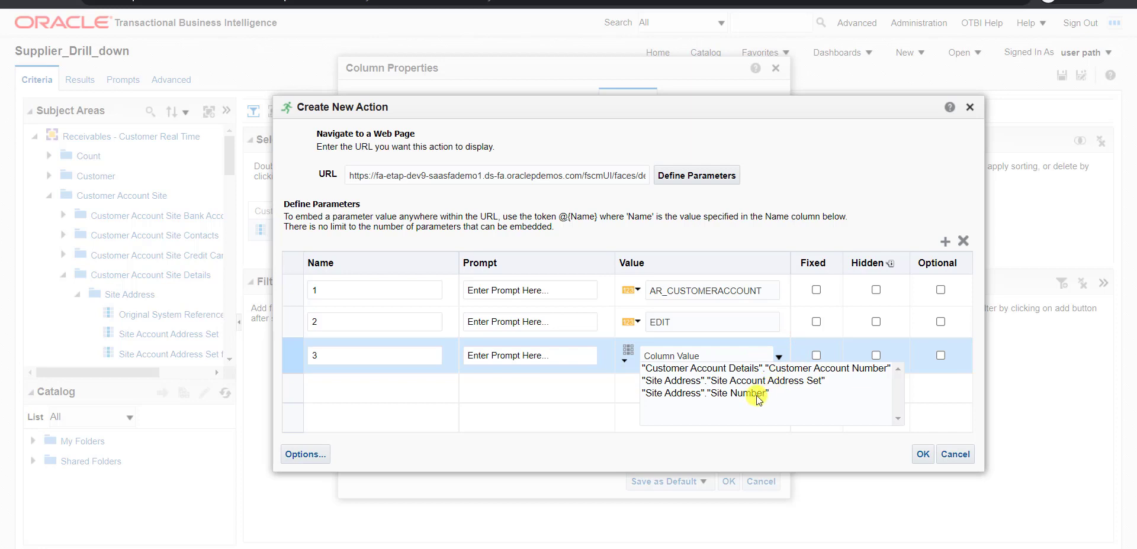
key("alt+Tab")
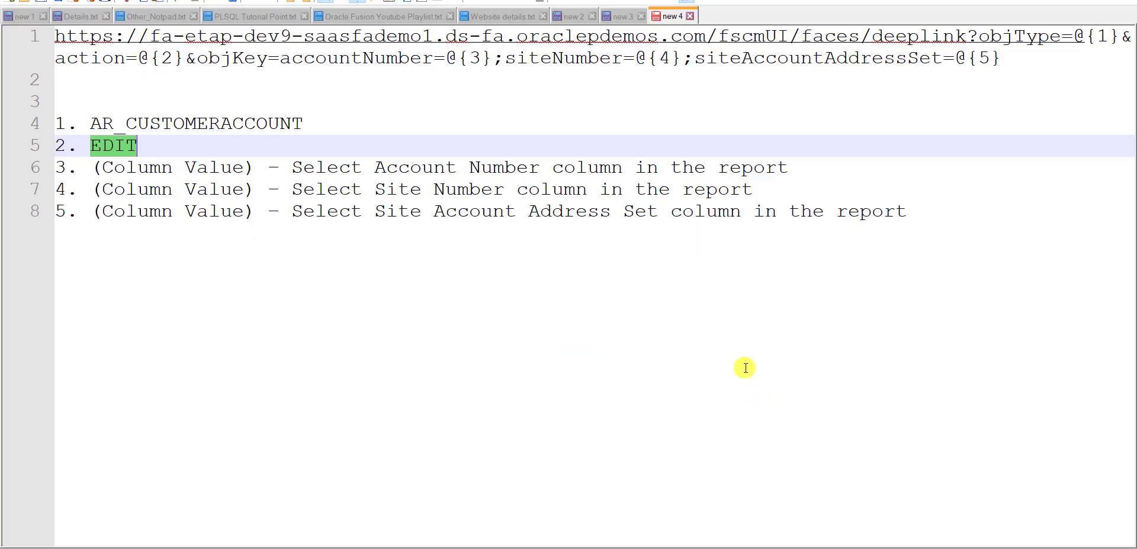
left_click(376, 166)
left_click_drag(377, 166, 538, 170)
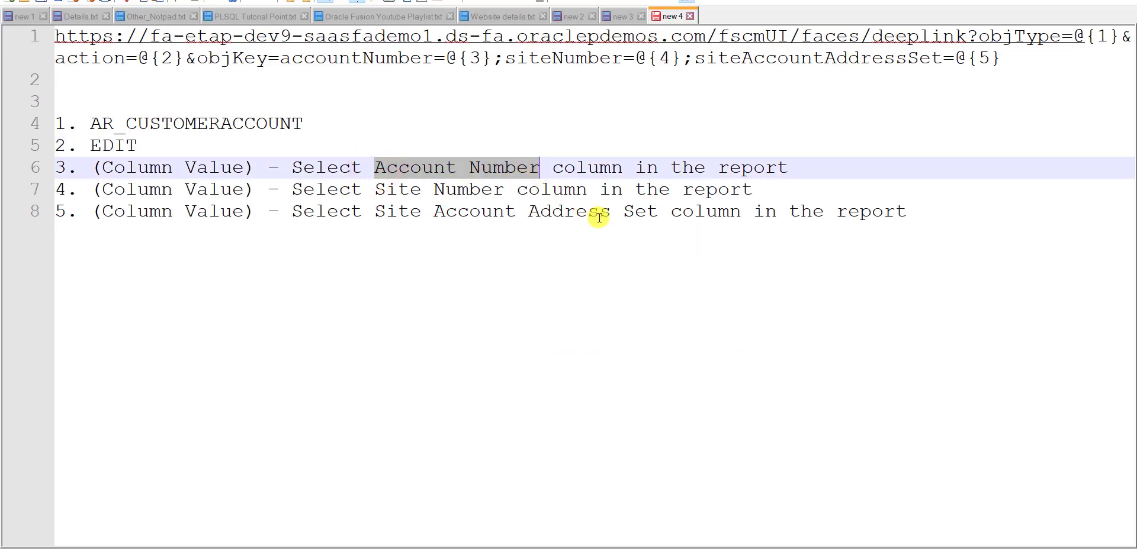
key("alt+Tab")
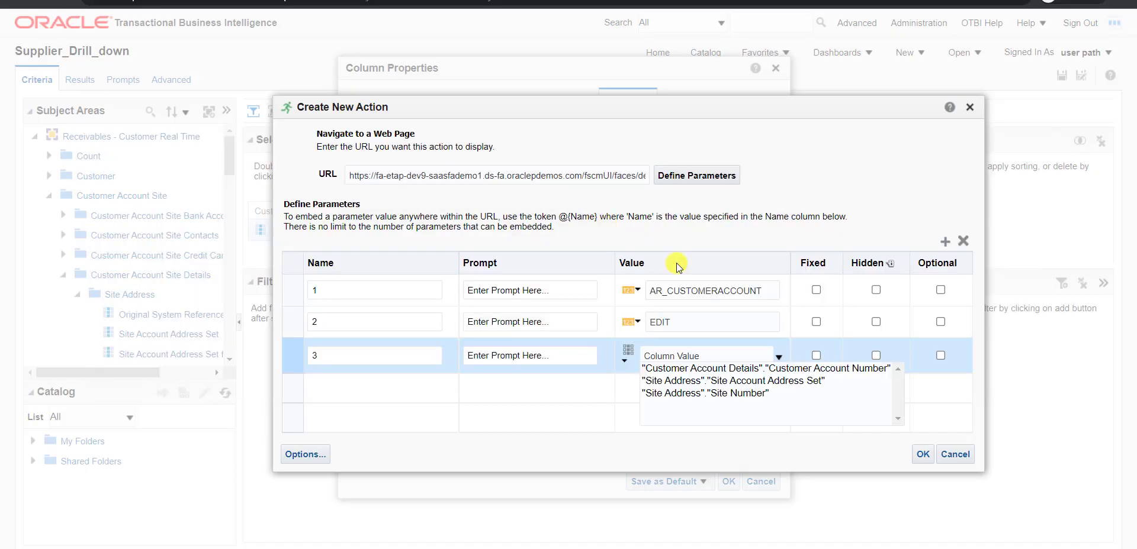
left_click(778, 368)
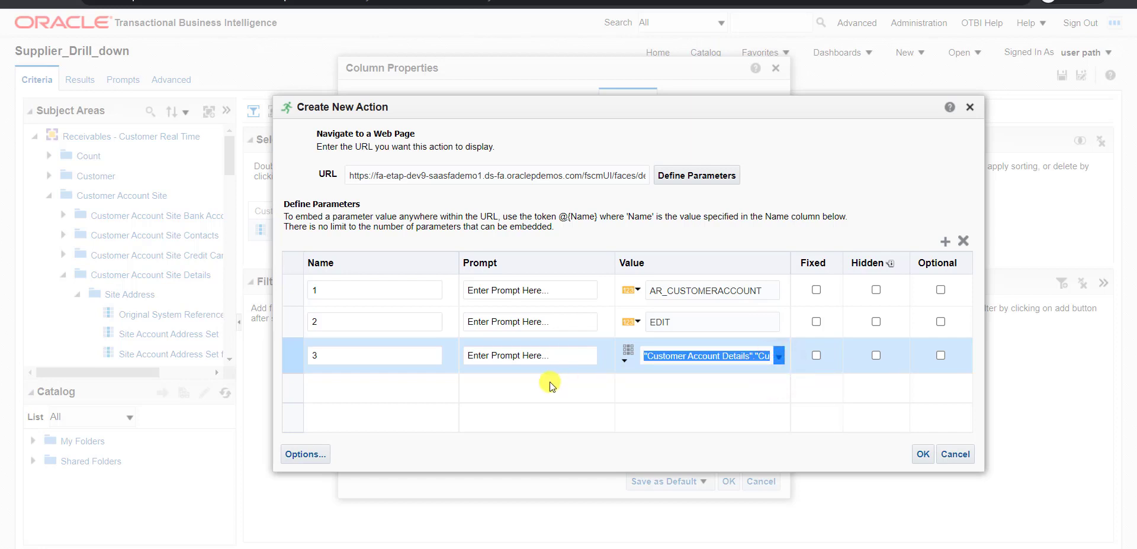
Add parameter 4 as a column value bound to the Site Number column
left_click(946, 242)
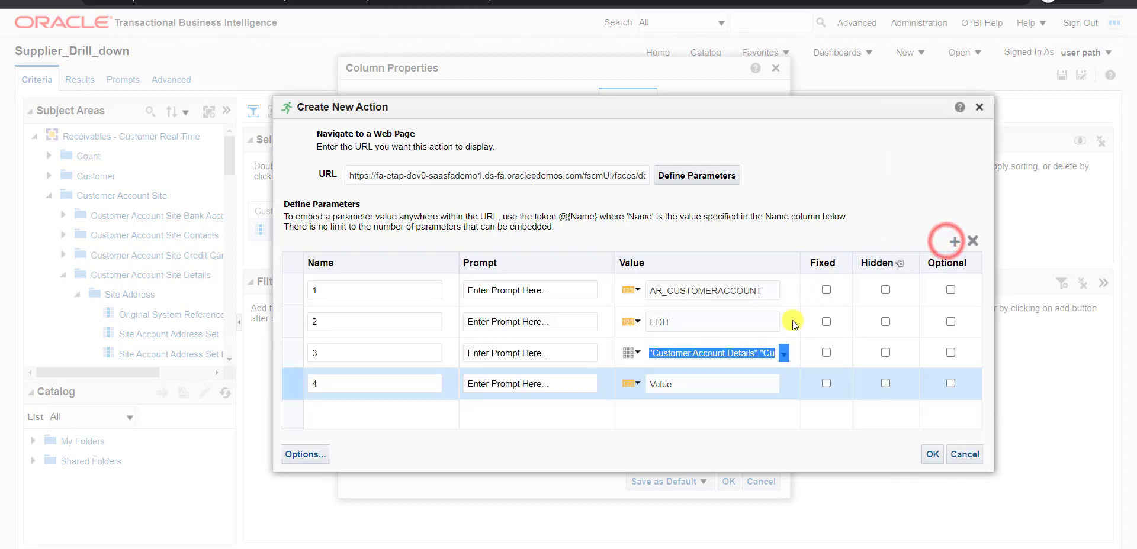
left_click(705, 384)
left_click(631, 385)
left_click(659, 460)
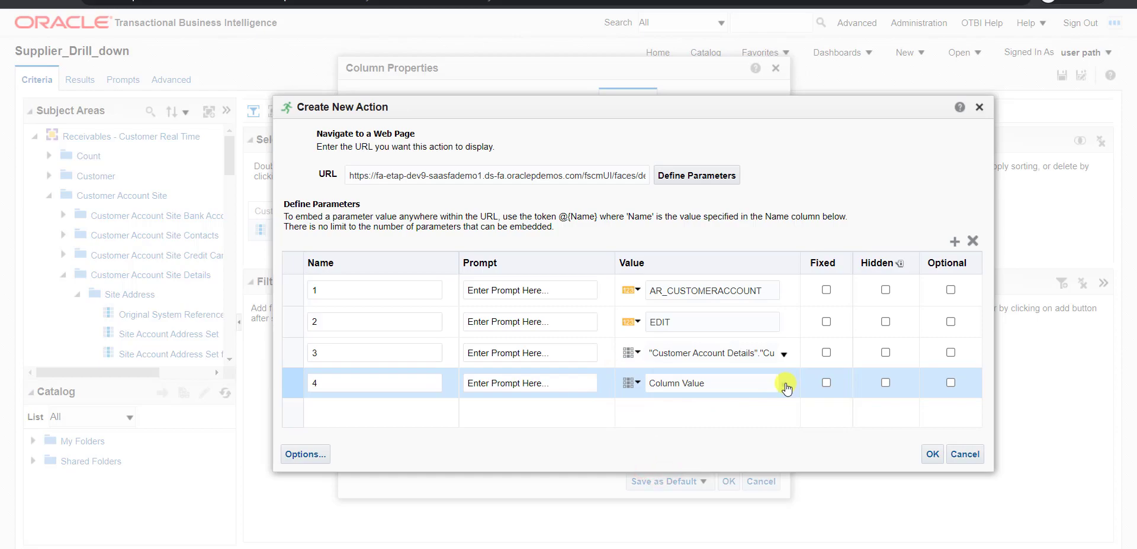
key("alt+Tab")
left_click_drag(375, 189, 504, 191)
key("alt+Tab")
left_click(735, 384)
left_click(752, 421)
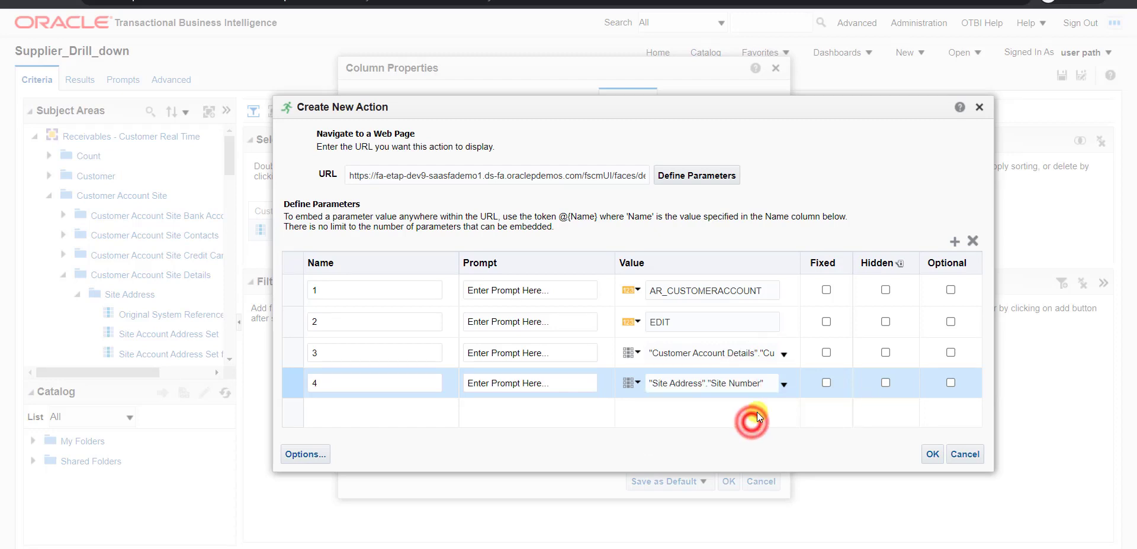
Add parameter 5 as a column value bound to Site Account Address Set
left_click(952, 242)
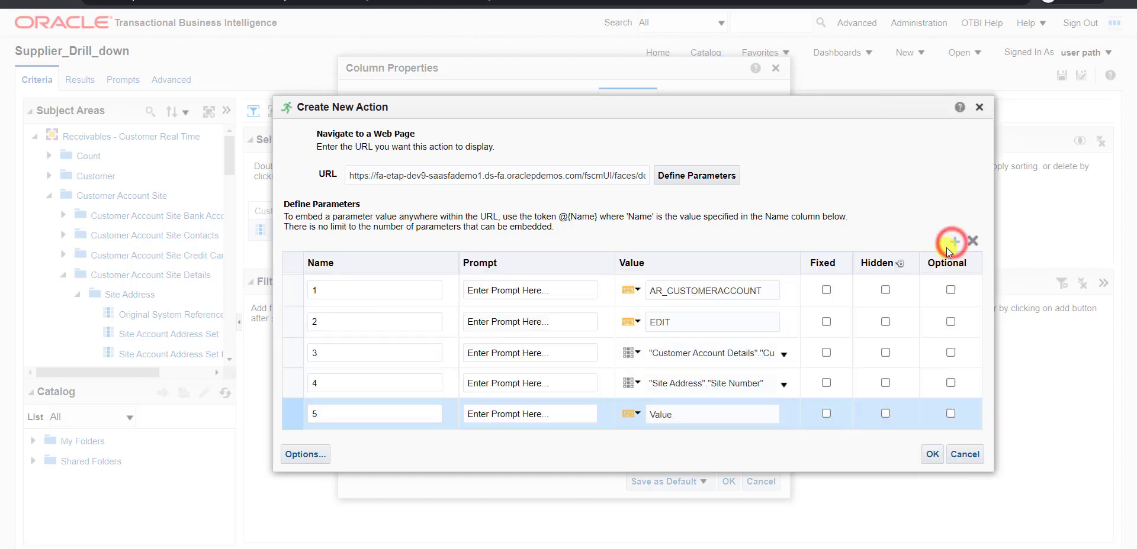
left_click(631, 413)
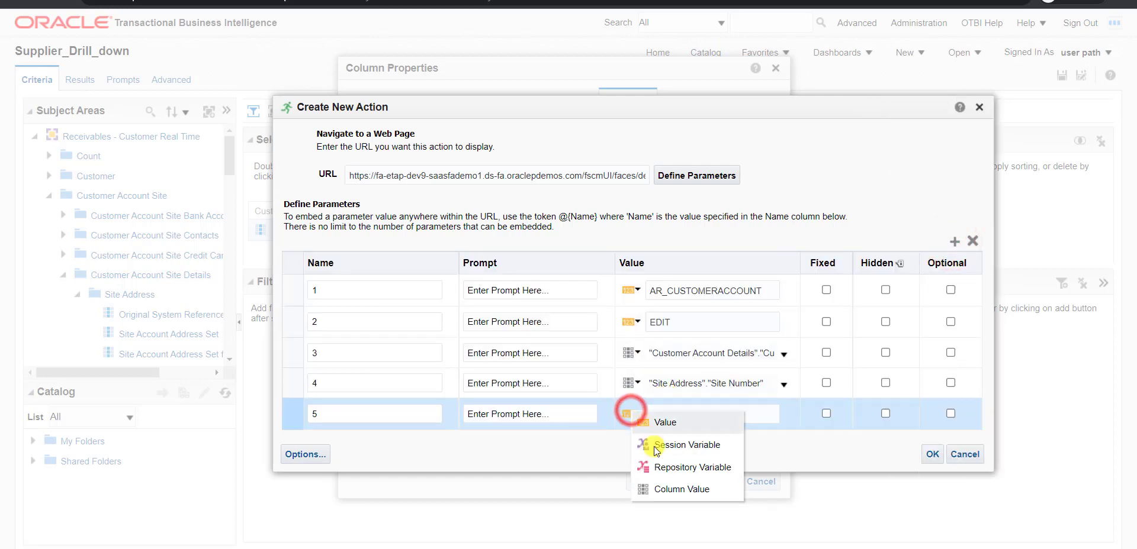
left_click(665, 489)
left_click(784, 416)
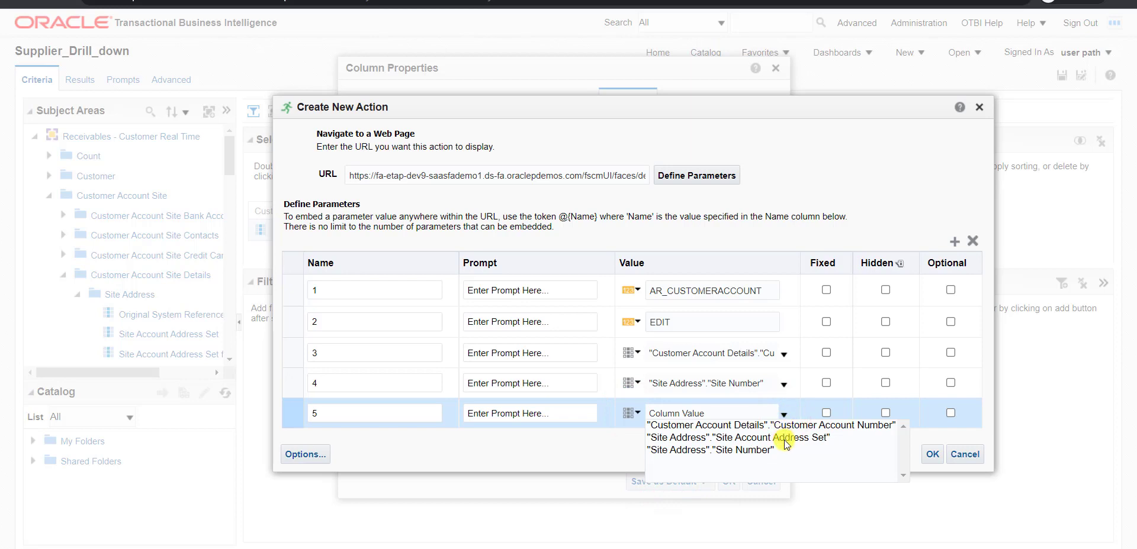
left_click(785, 440)
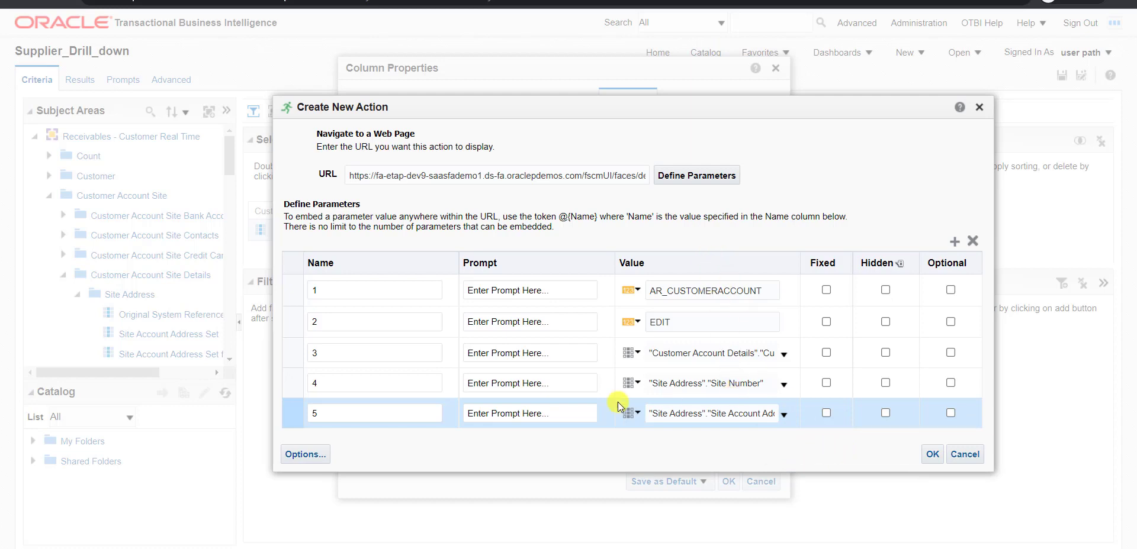
left_click(314, 456)
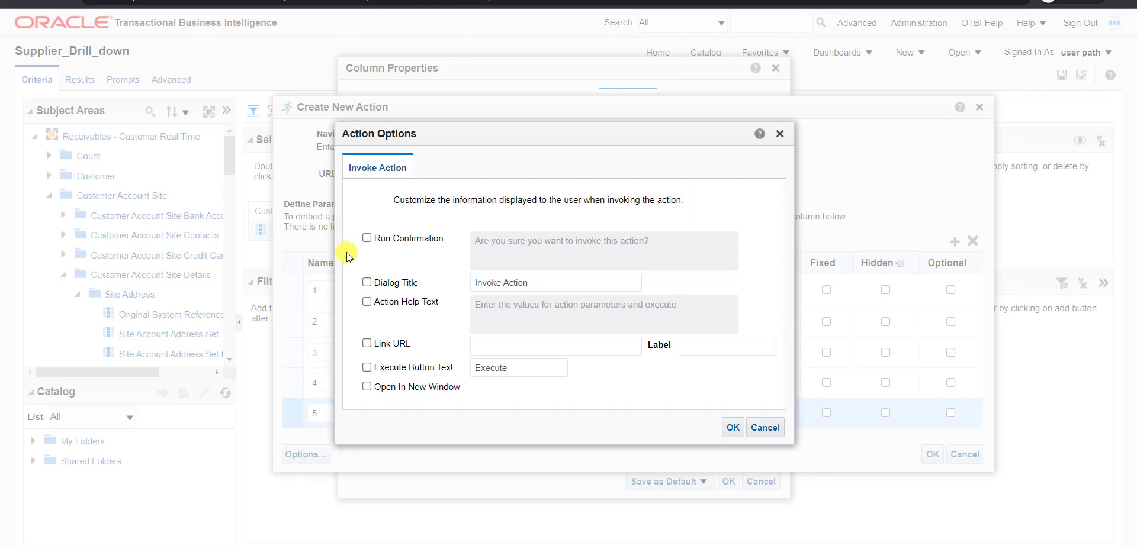
Enable Open In New Window and confirm every dialog to save the Edit Customer Details link
left_click(367, 388)
left_click(732, 429)
left_click(933, 453)
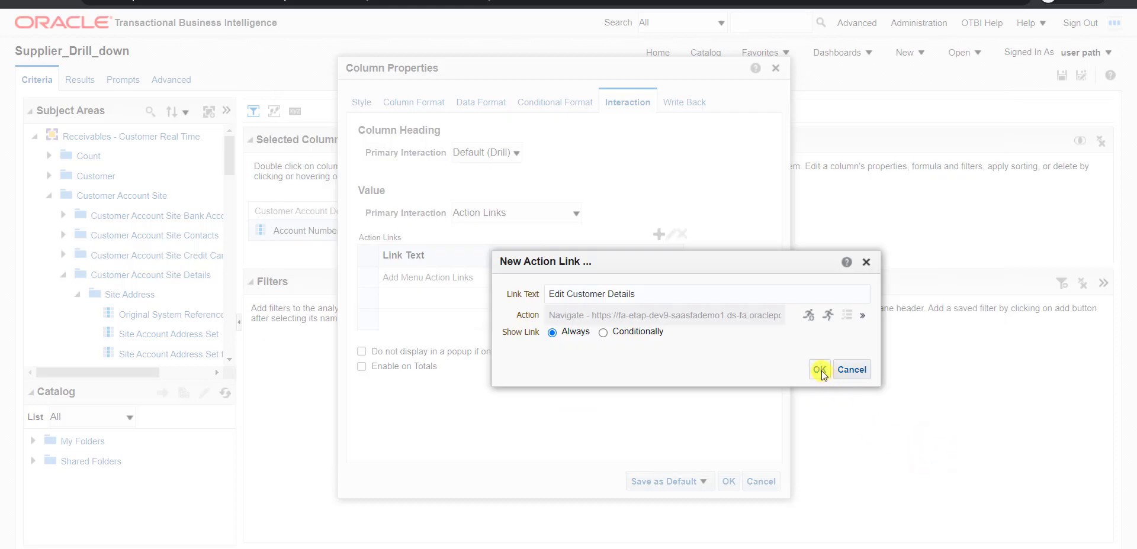
left_click(822, 371)
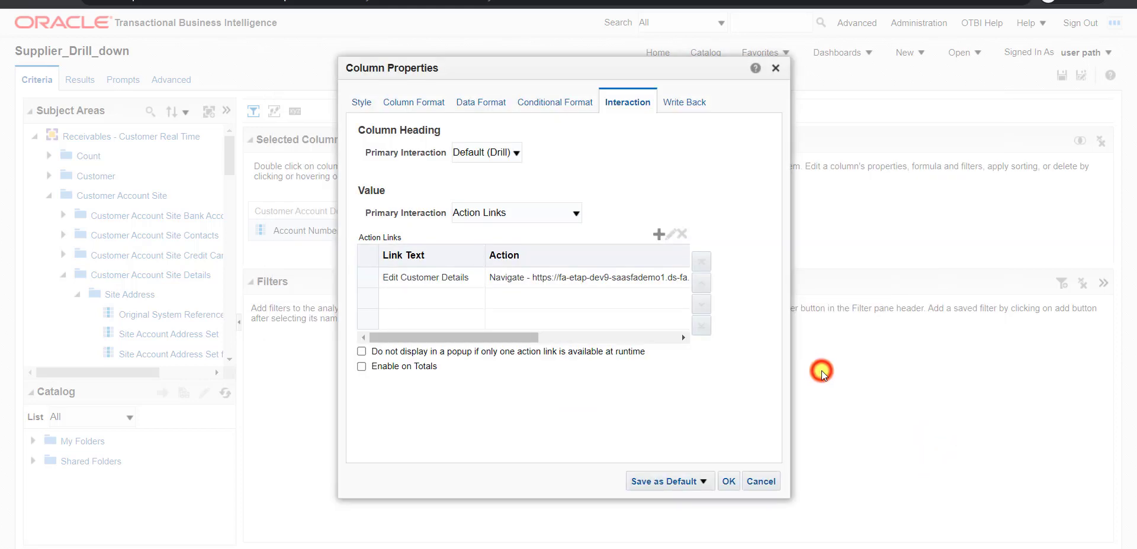
left_click(727, 483)
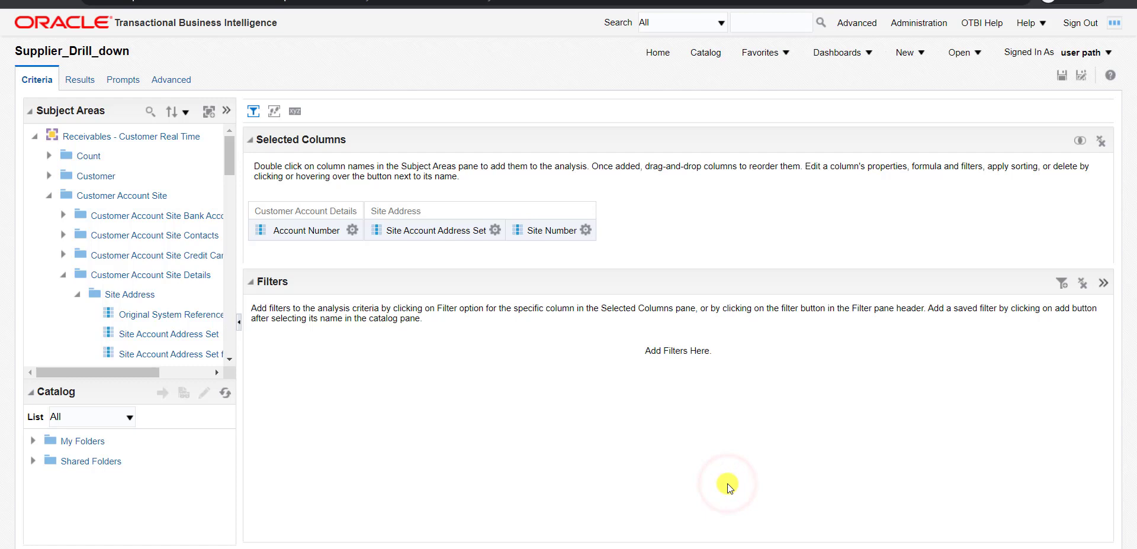
In Results, run Edit Customer Details on account 10010 and execute it with prefilled parameters
left_click(85, 82)
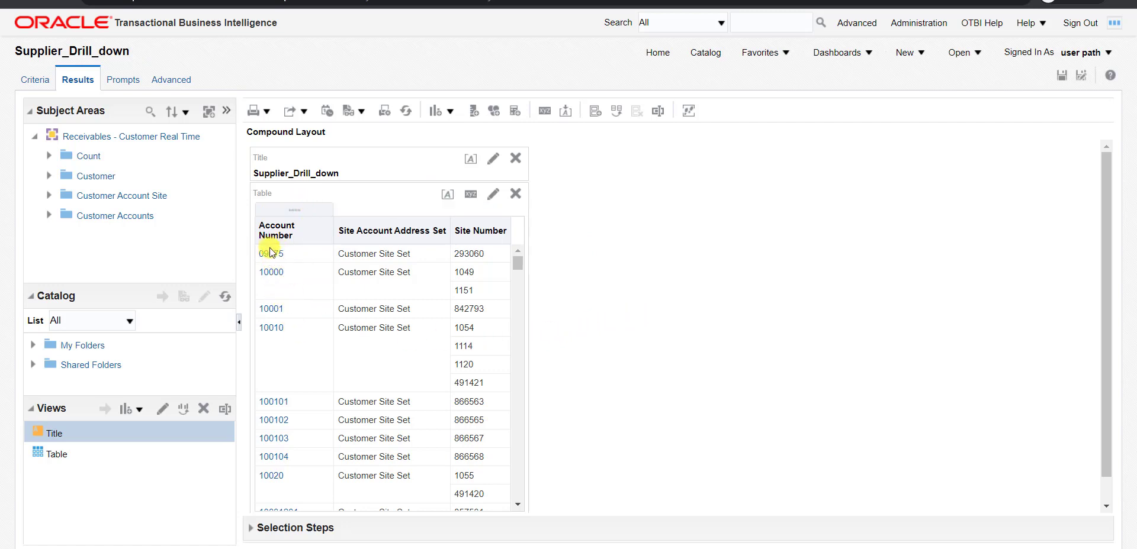
left_click(273, 331)
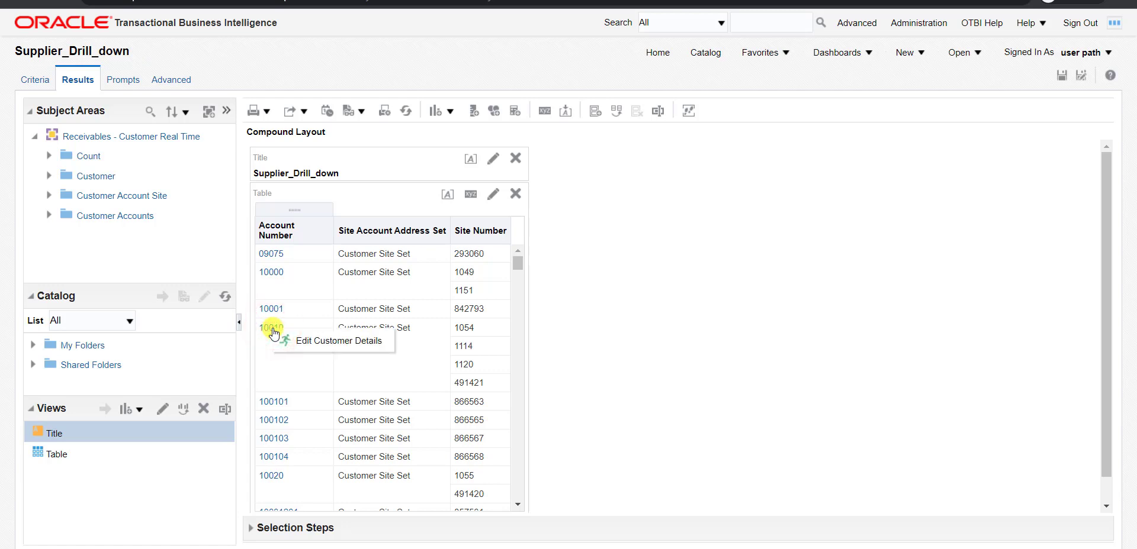
left_click(331, 342)
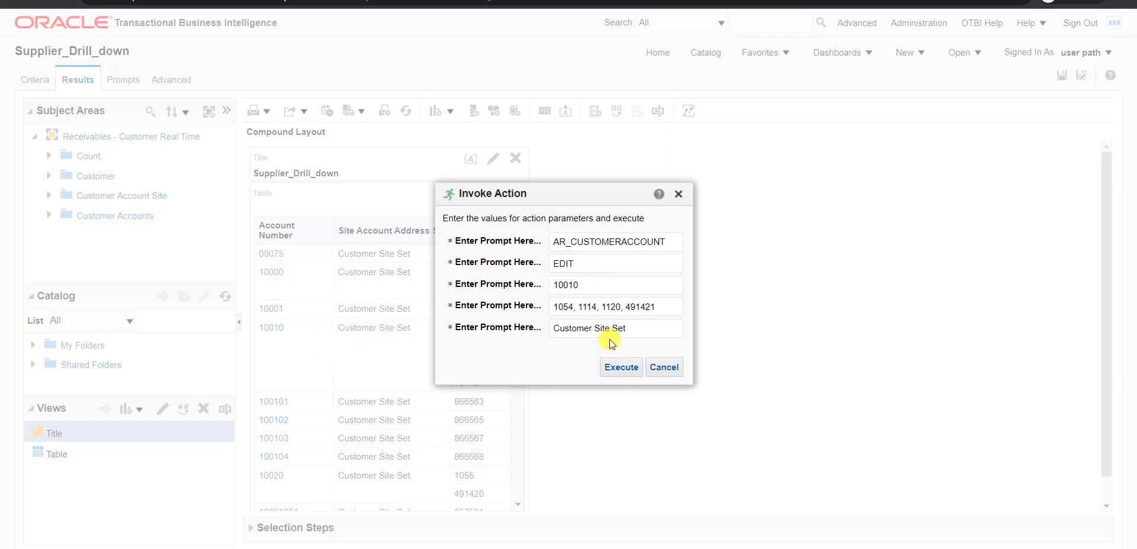
left_click(628, 368)
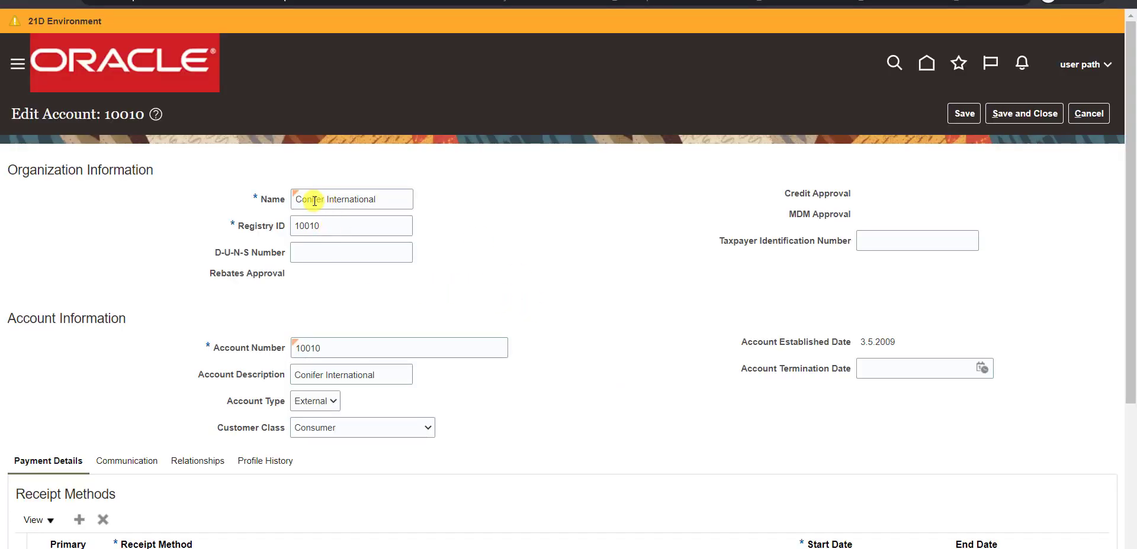
Check the Conifer International name and Registry ID on the Edit Account: 10010 form
left_click_drag(383, 200, 292, 220)
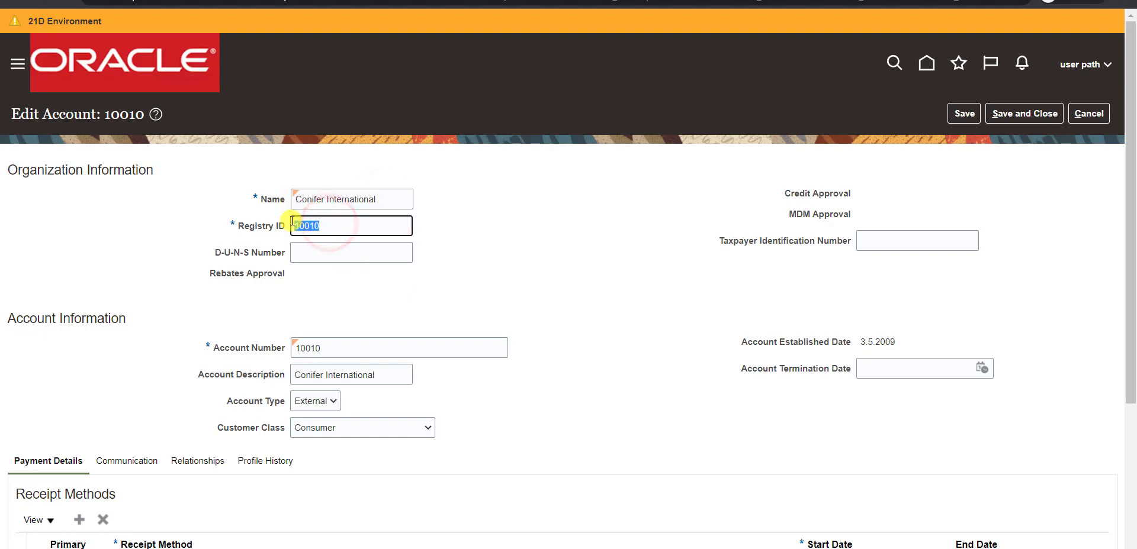
scroll(496, 290, "down", 4)
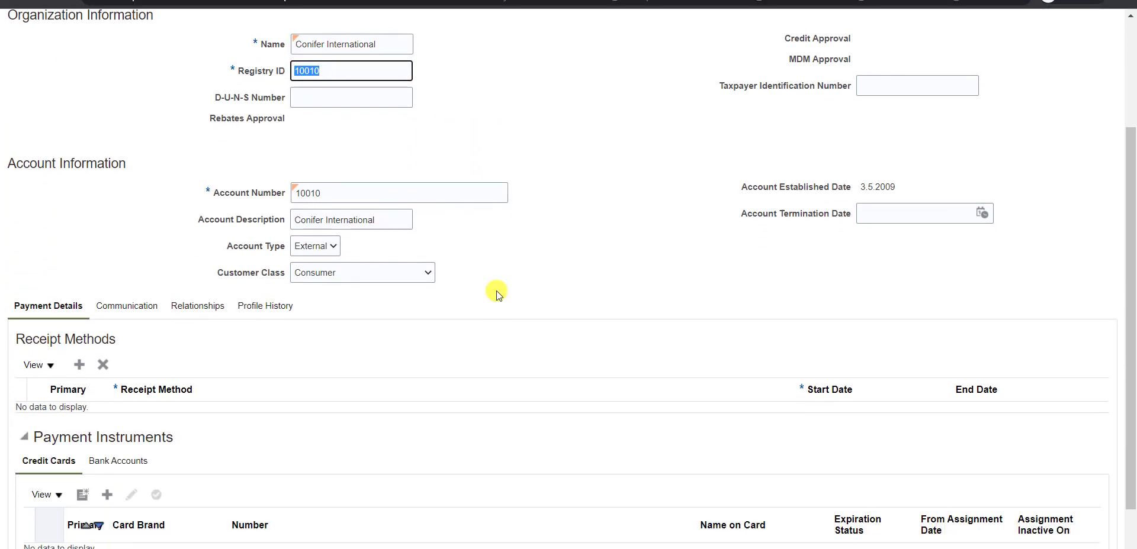
scroll(496, 290, "up", 2)
scroll(496, 292, "up", 2)
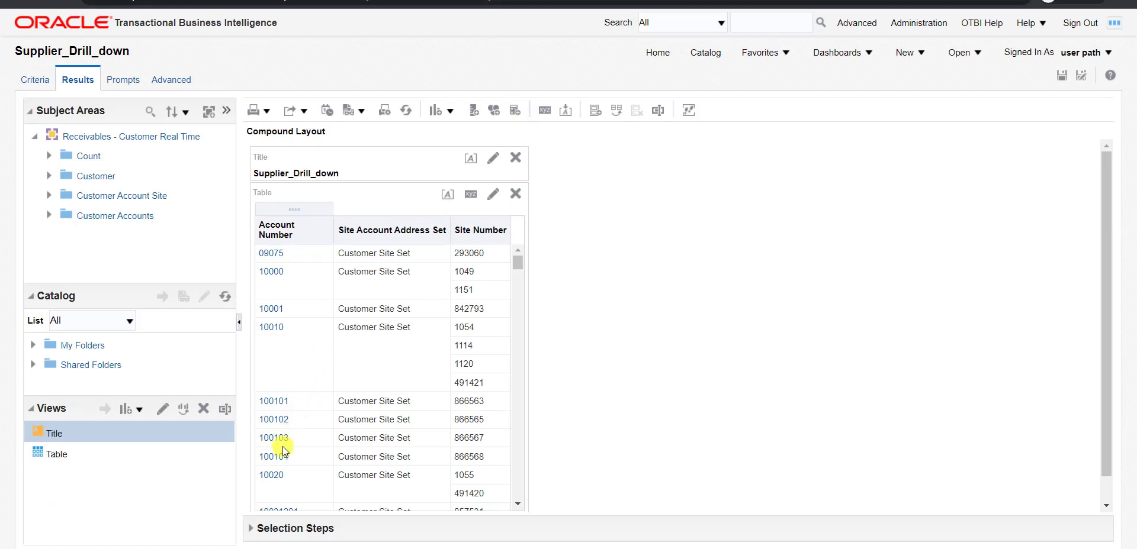
Run and execute Edit Customer Details on account 10020 from the results table
left_click(274, 480)
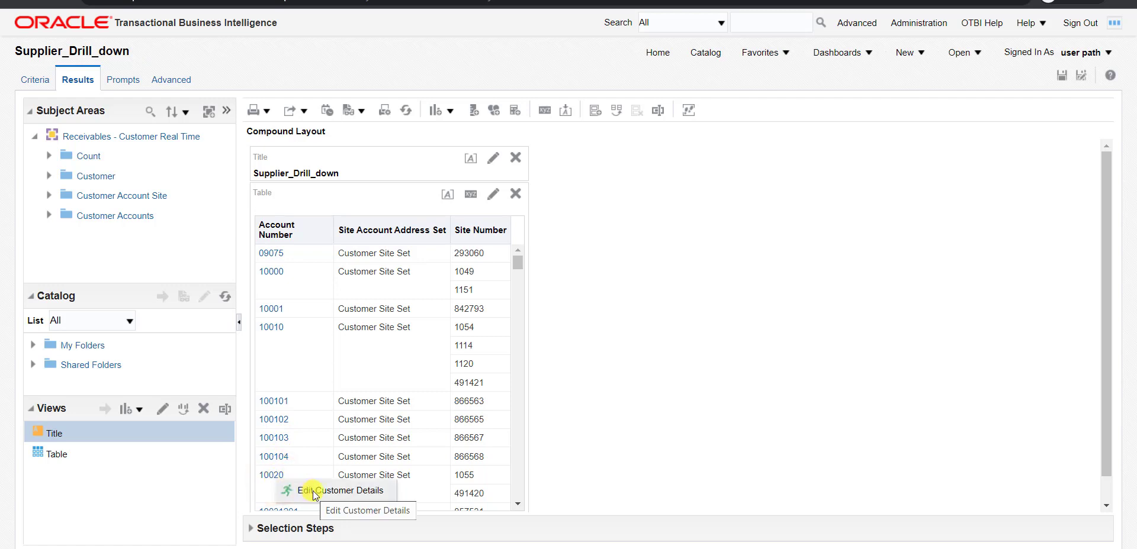
left_click(313, 492)
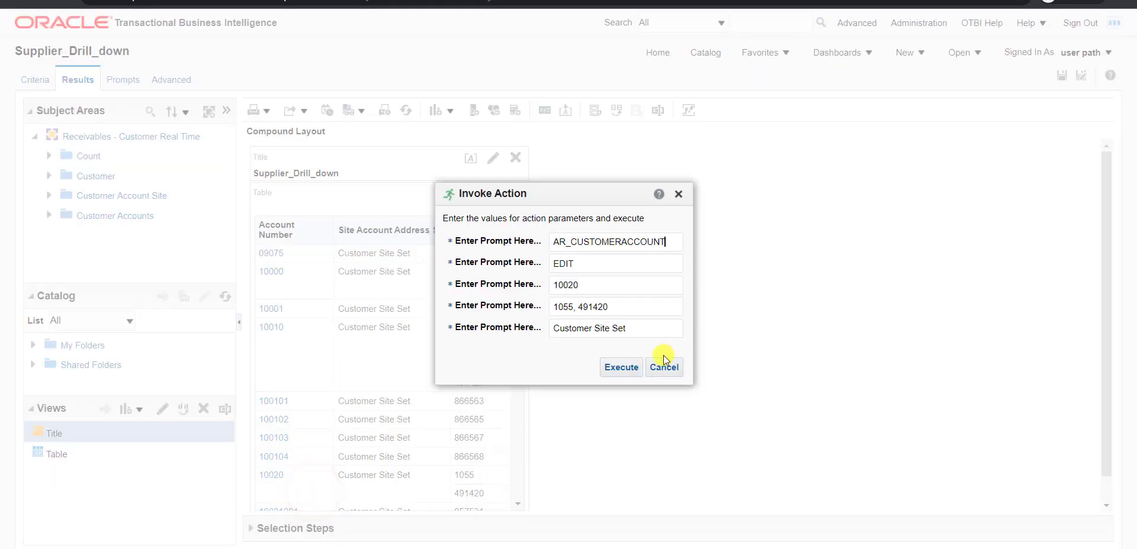
left_click(620, 368)
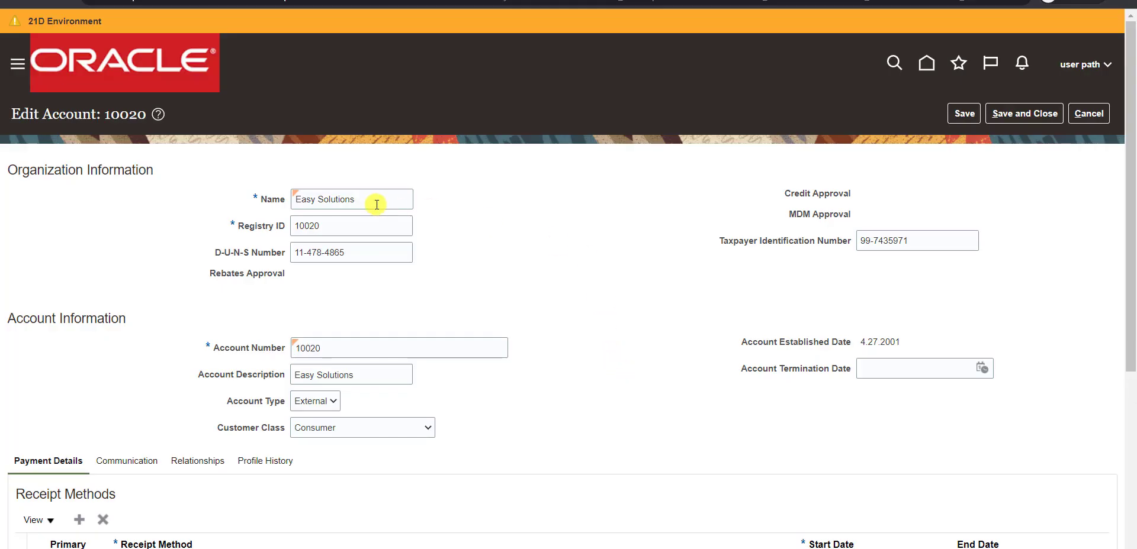
Inspect the Easy Solutions name, Registry ID 10020 and account number 10020 on the form
left_click(363, 202)
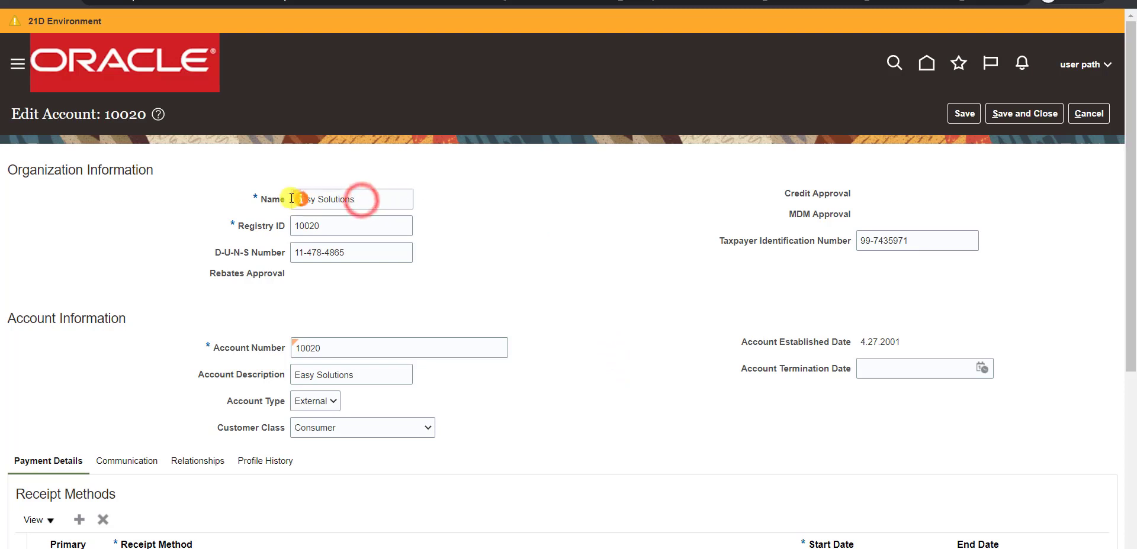
left_click(328, 226)
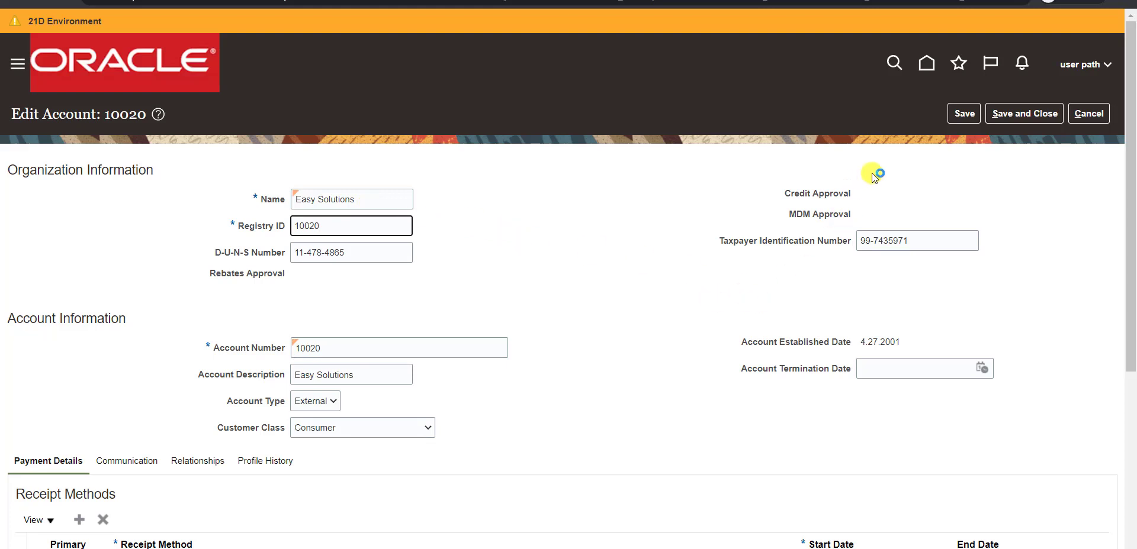
left_click(427, 348)
scroll(461, 325, "down", 4)
scroll(460, 326, "up", 4)
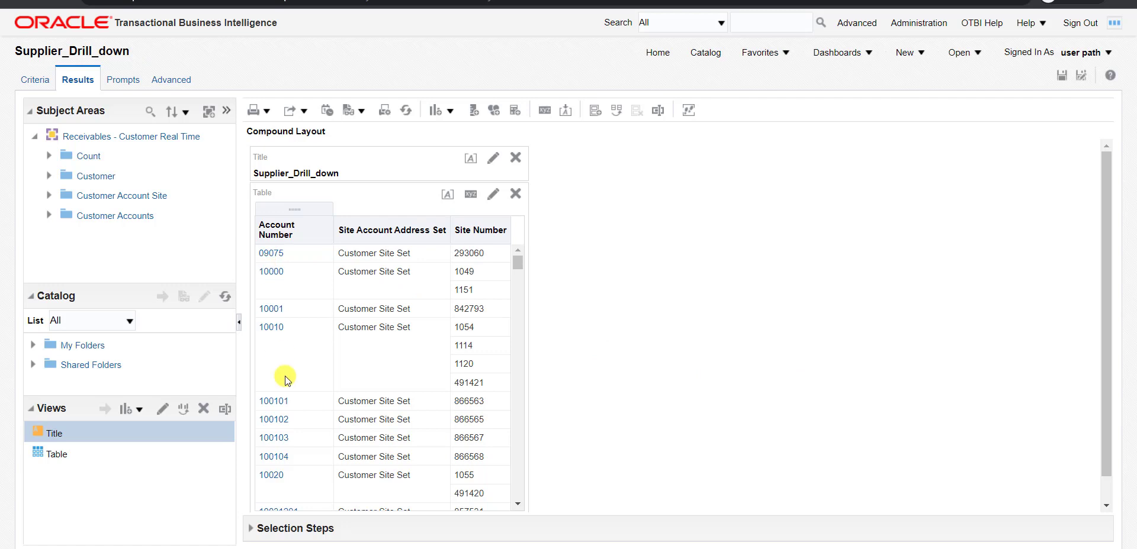
scroll(285, 379, "down", 5)
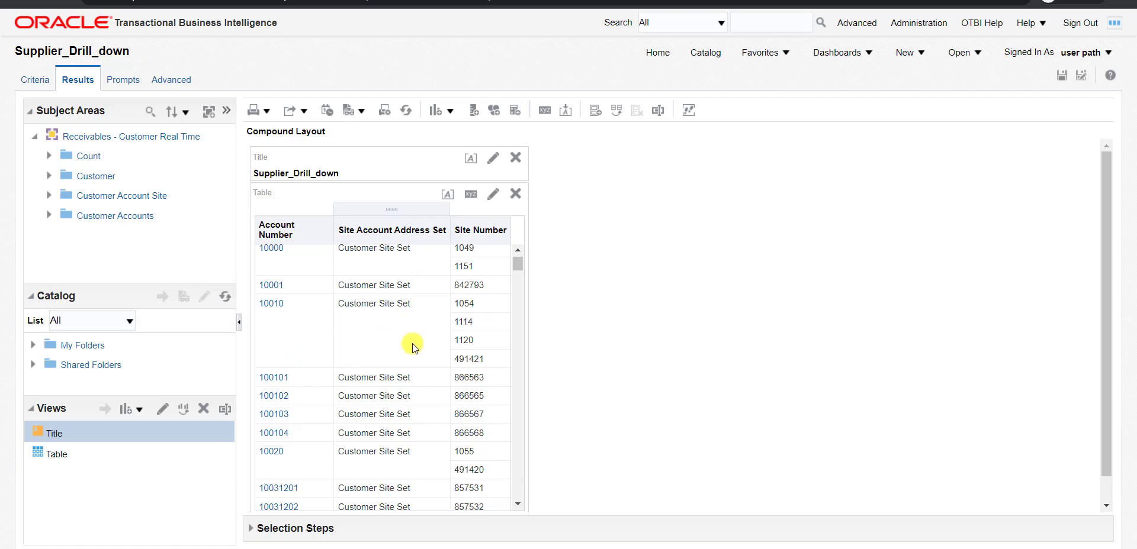
Scroll through the results rows, then switch to the PDF guide's Table of Contents
scroll(319, 377, "down", 1)
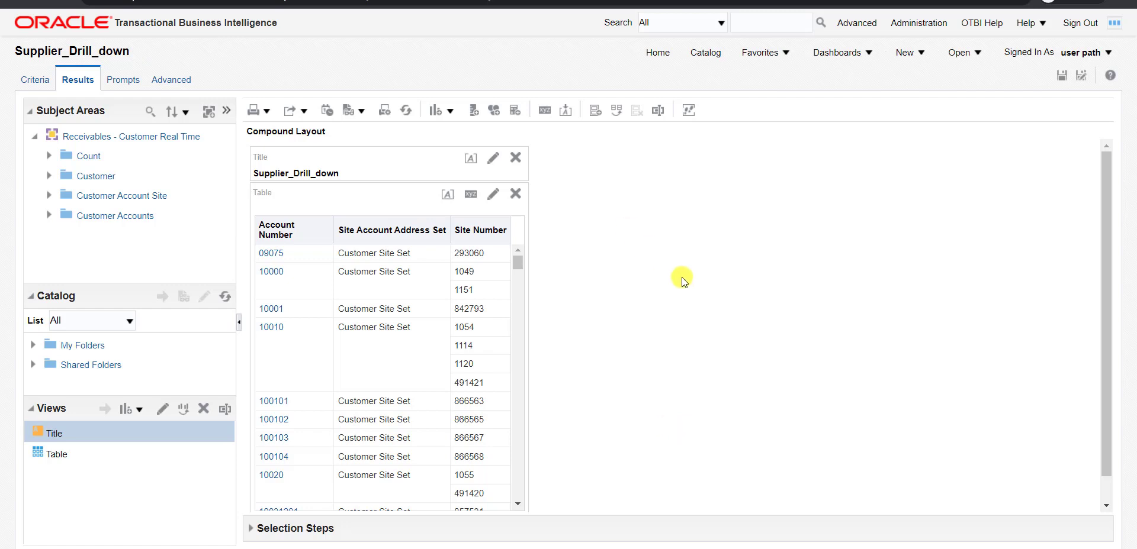
key("alt+Tab")
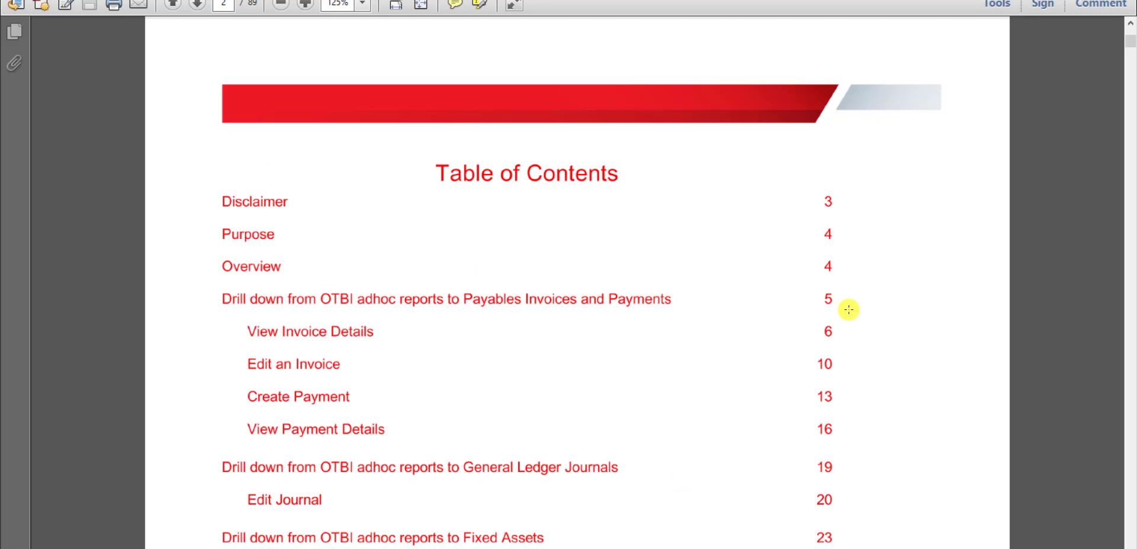
In the white paper's contents, highlight the Drill down to Receivables heading and the Edit Customer Account entry (page 65)
scroll(848, 310, "down", 4)
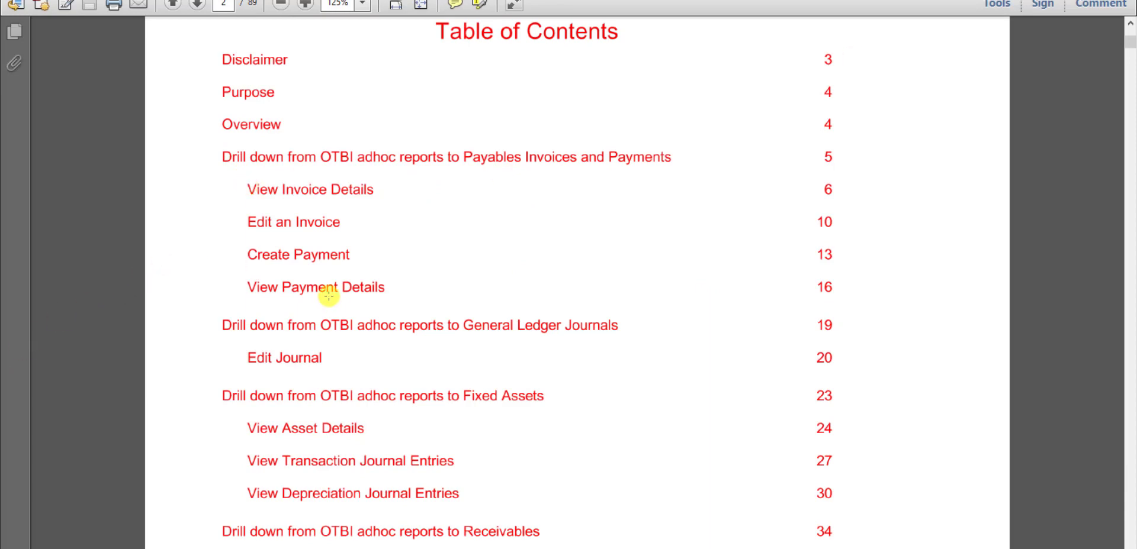
scroll(406, 352, "down", 10)
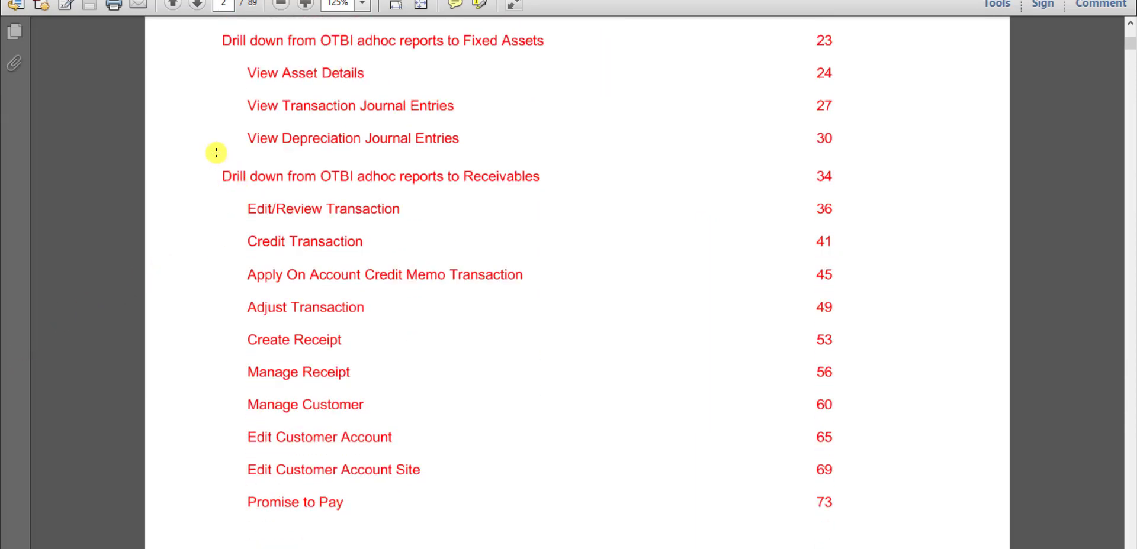
left_click_drag(216, 159, 549, 192)
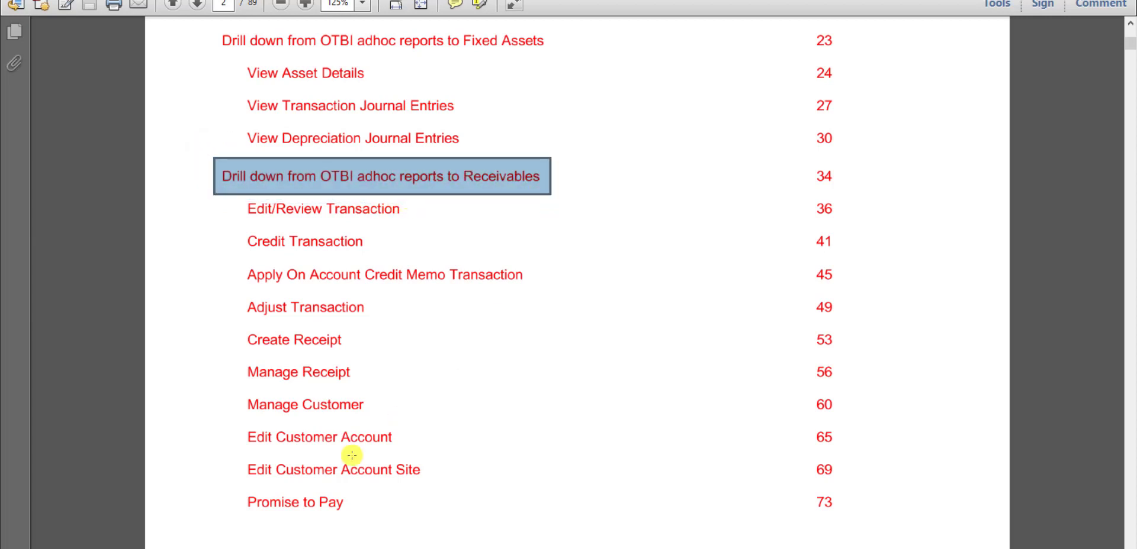
left_click_drag(234, 423, 408, 456)
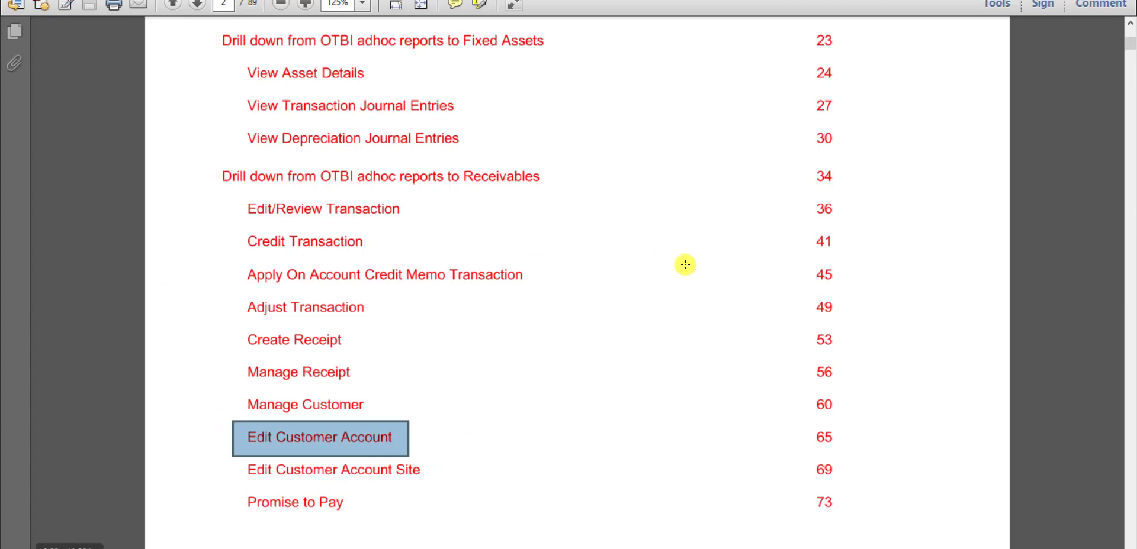
scroll(432, 355, "down", 6)
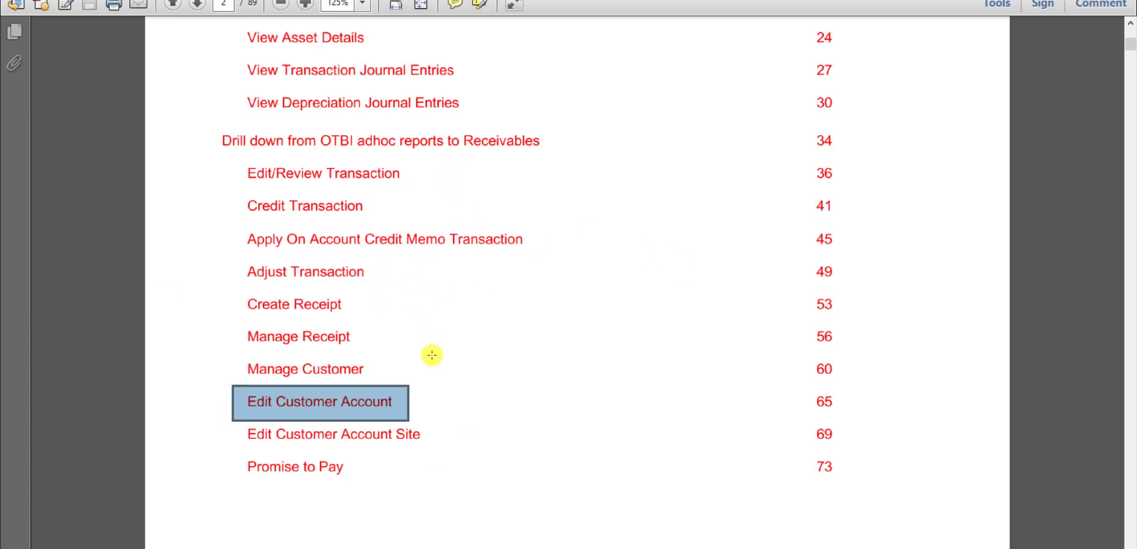